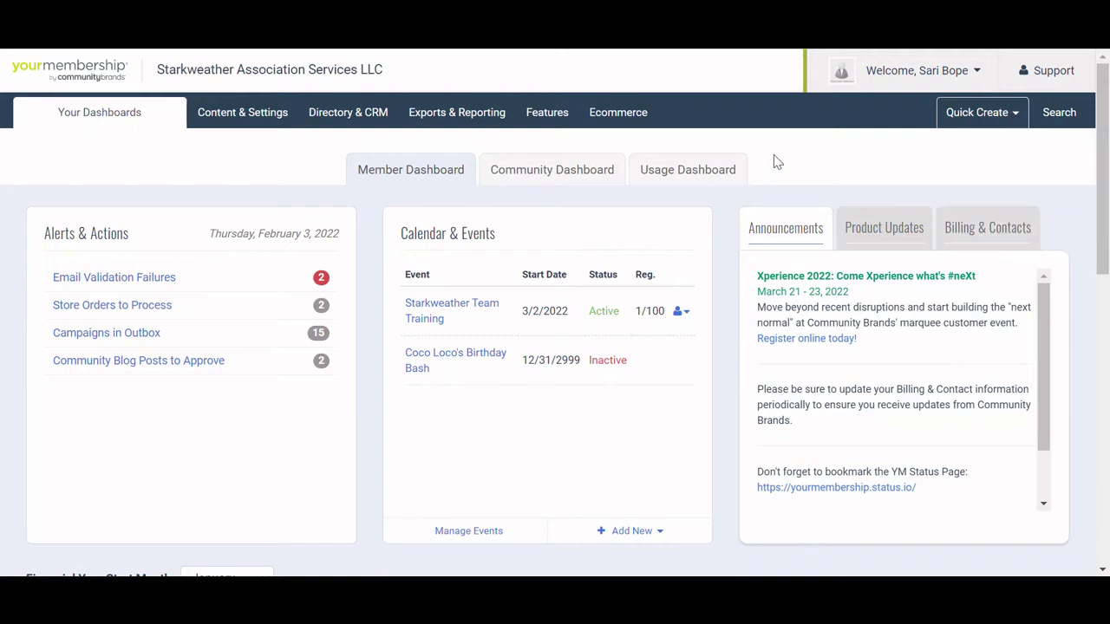
Step: From Features, open Professional Development's Certifications list showing the four certifications
{"action": "left_click", "coordinate": [555, 123]}
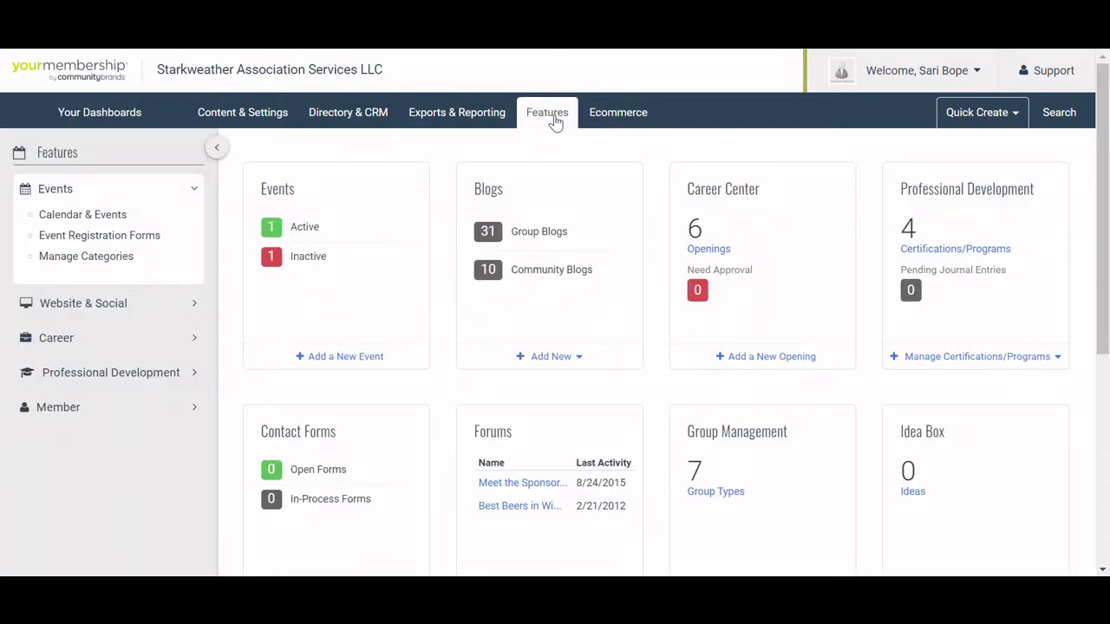
{"action": "left_click", "coordinate": [149, 377]}
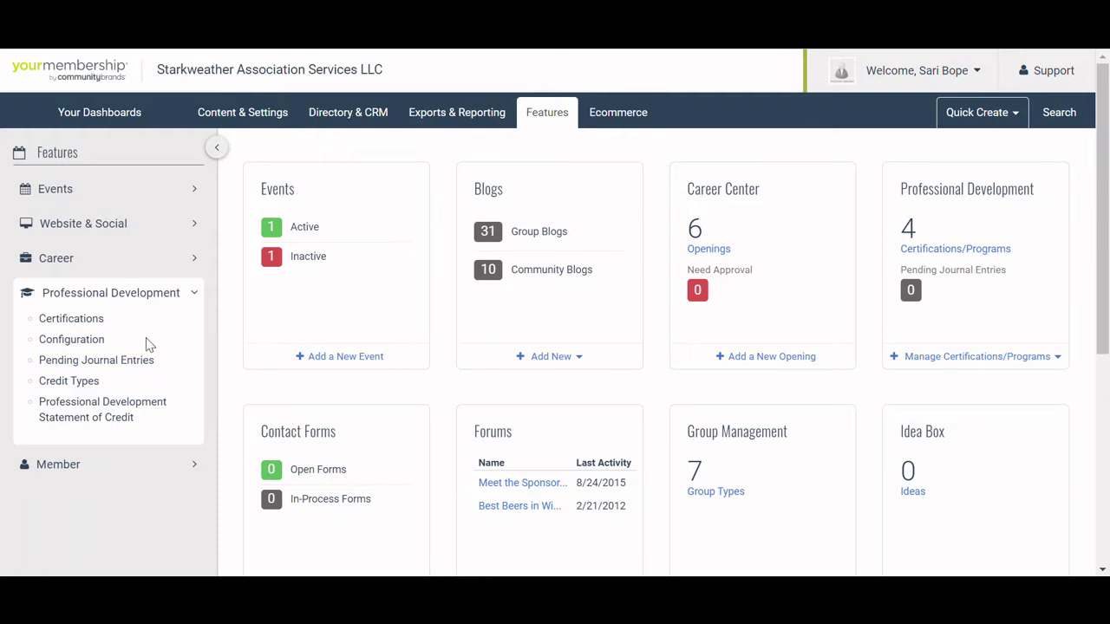
{"action": "left_click", "coordinate": [80, 321]}
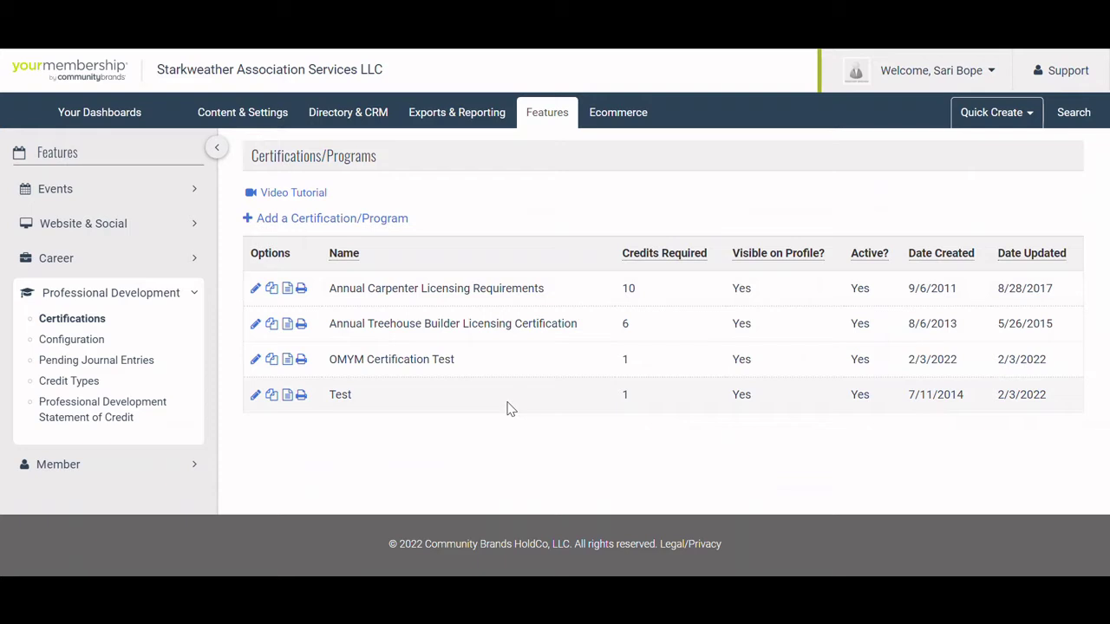
Step: Open the empty Add a Certification/Program form and review its name, code, credits and prerequisite fields
{"action": "left_click", "coordinate": [389, 222]}
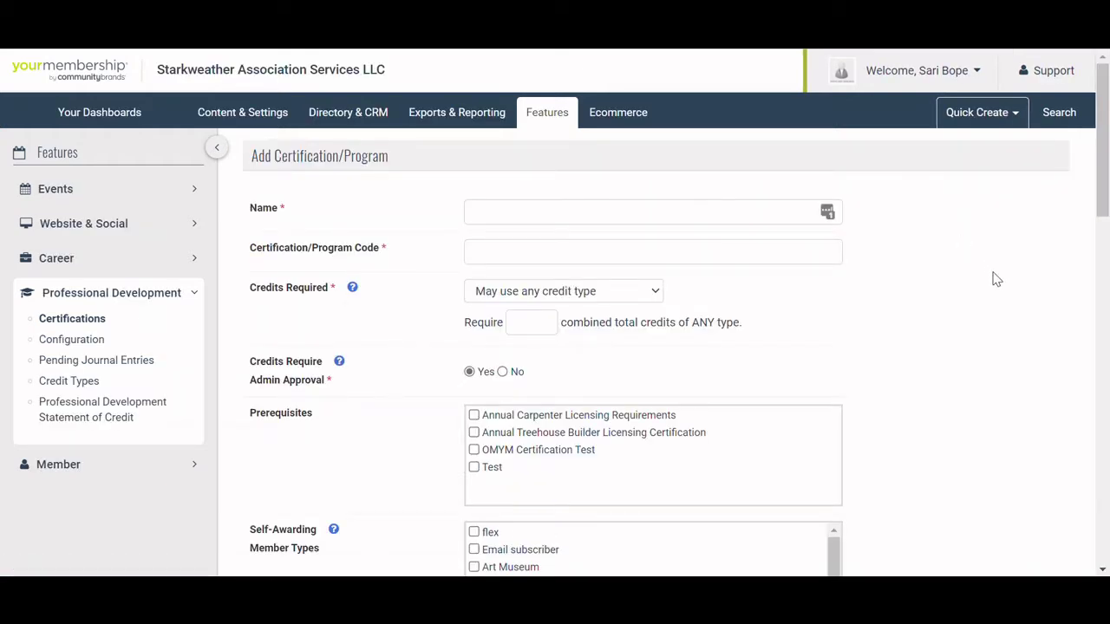
{"action": "scroll", "coordinate": [1006, 401], "scroll_direction": "down", "scroll_amount": 1}
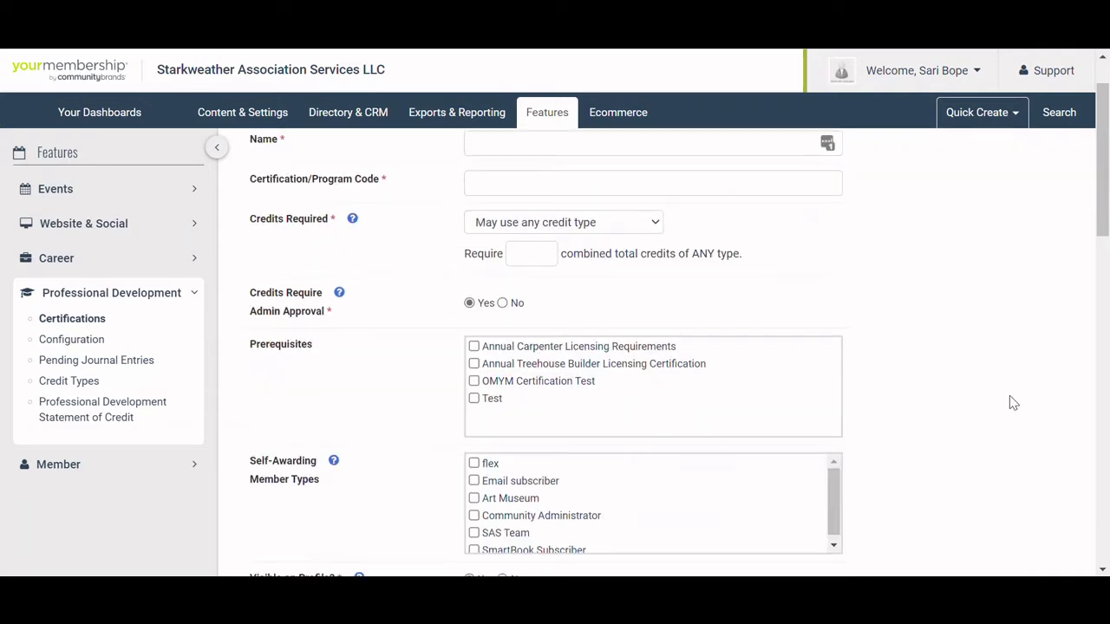
{"action": "scroll", "coordinate": [1002, 342], "scroll_direction": "down", "scroll_amount": 8}
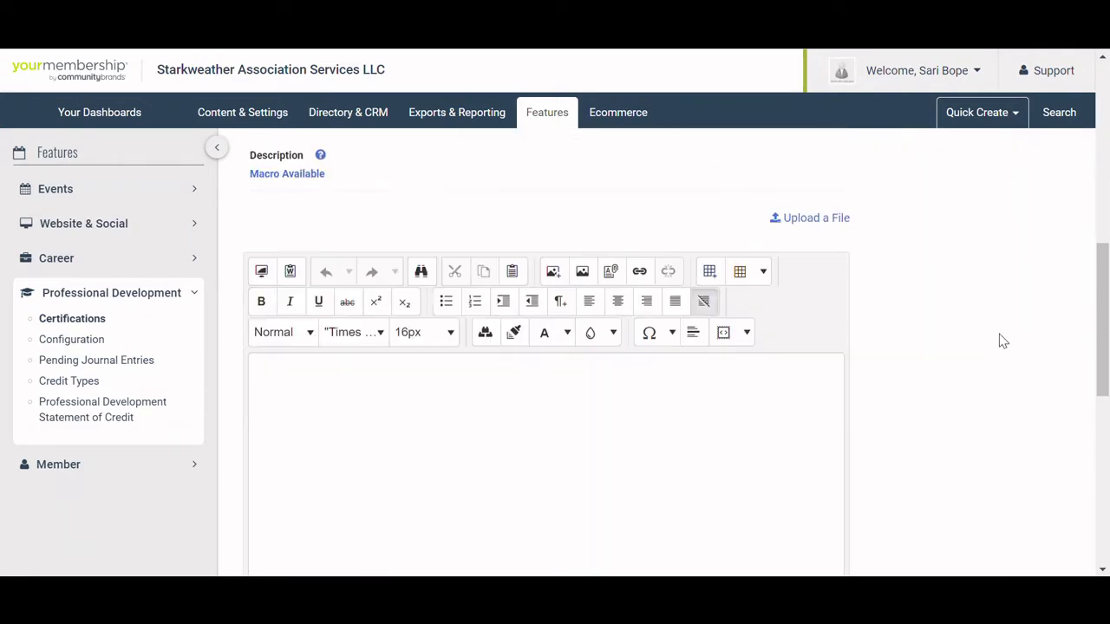
{"action": "scroll", "coordinate": [1000, 398], "scroll_direction": "up", "scroll_amount": 4}
{"action": "scroll", "coordinate": [1001, 398], "scroll_direction": "up", "scroll_amount": 8}
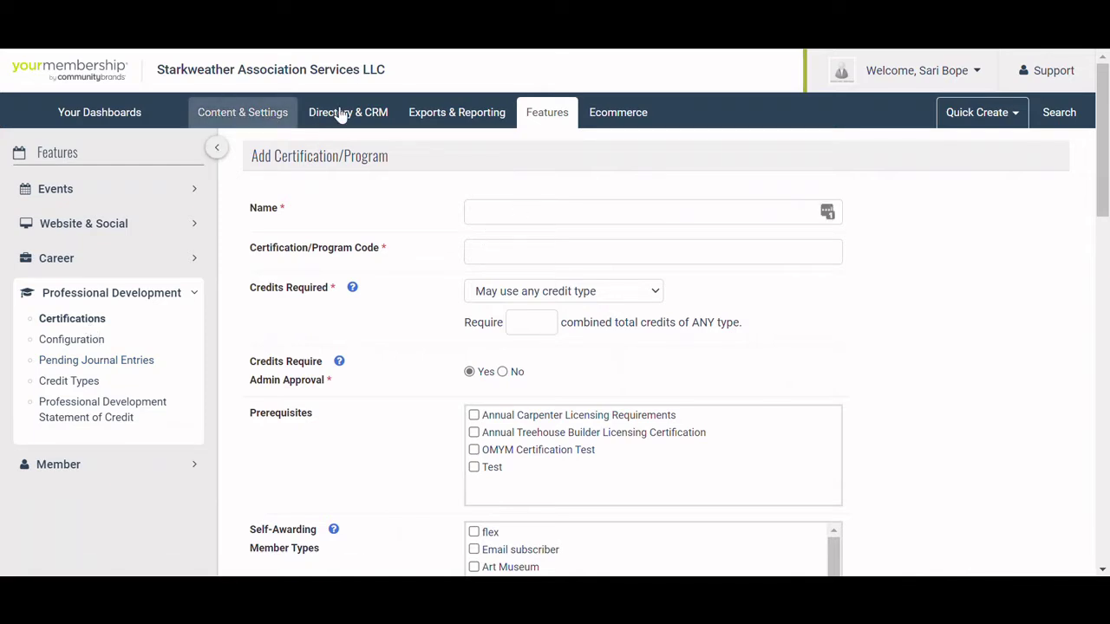
Step: Under Directory & CRM > Data Management, open Import Guide/Template and scroll to the template links
{"action": "left_click", "coordinate": [365, 119]}
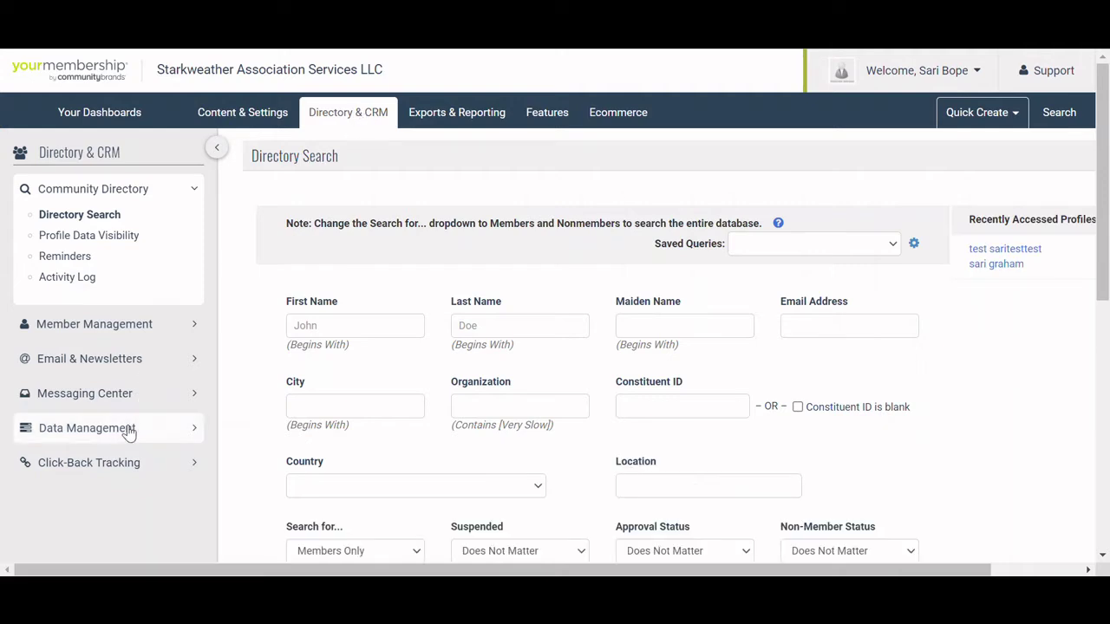
{"action": "left_click", "coordinate": [129, 428]}
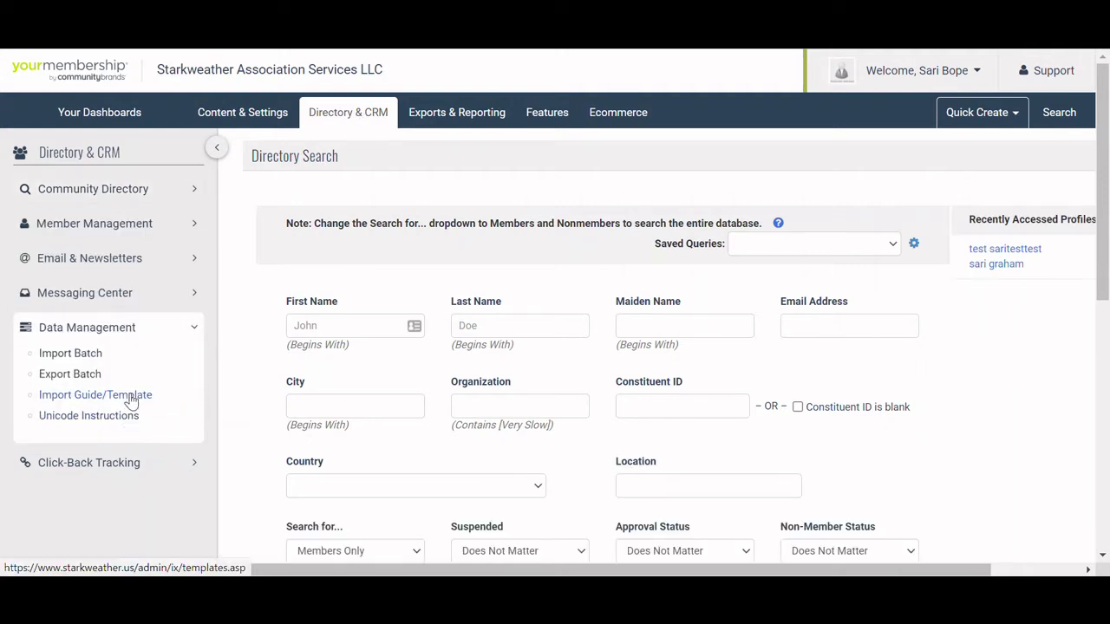
{"action": "left_click", "coordinate": [130, 396]}
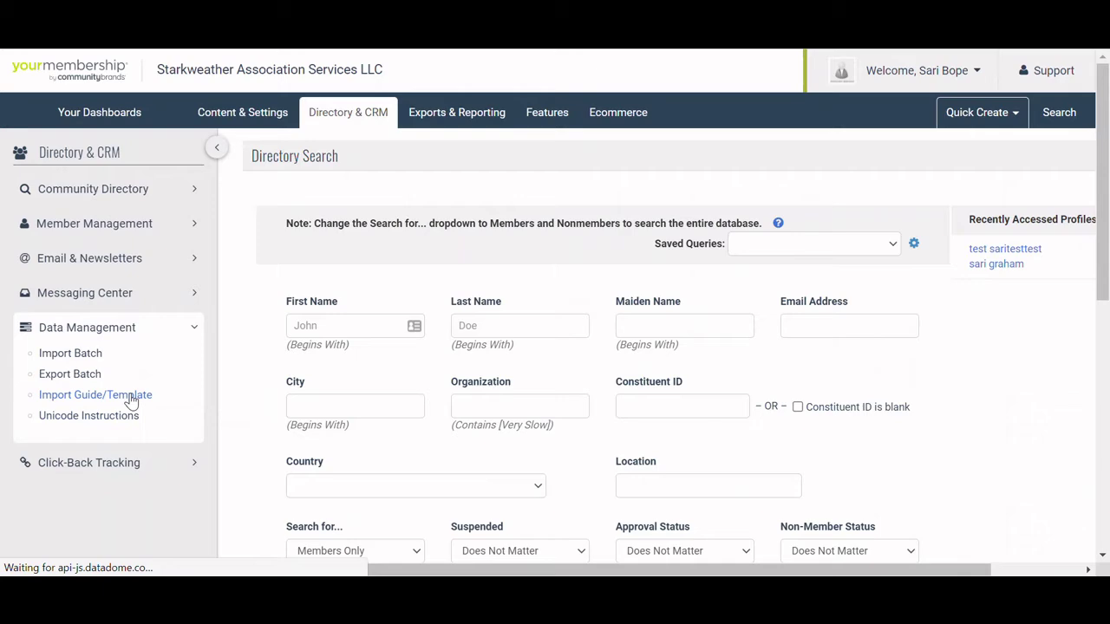
{"action": "scroll", "coordinate": [820, 374], "scroll_direction": "down", "scroll_amount": 3}
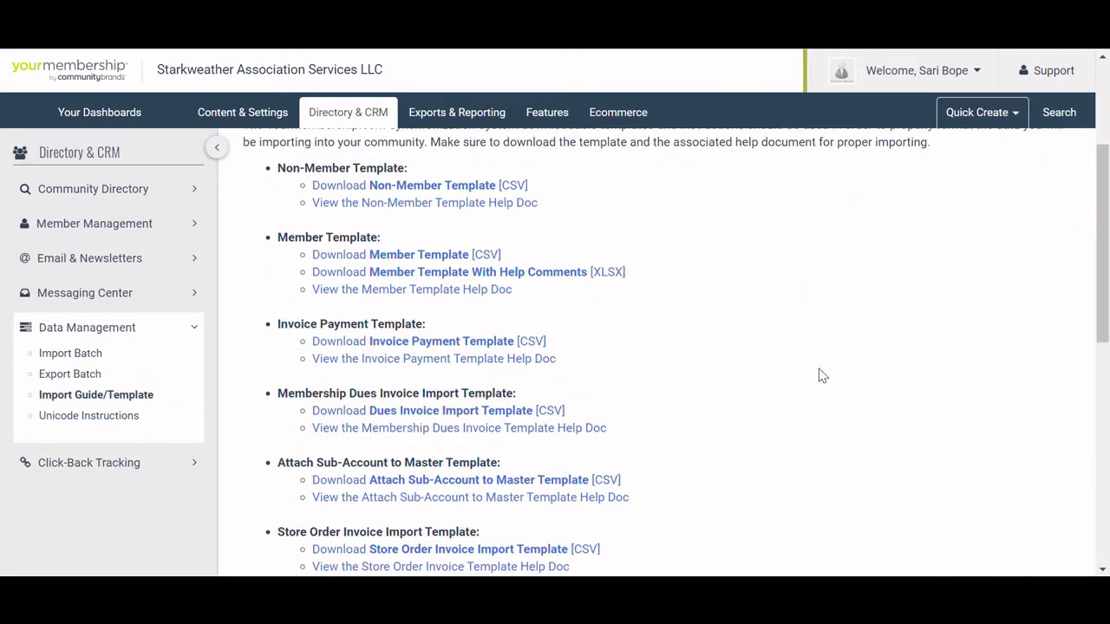
{"action": "scroll", "coordinate": [820, 374], "scroll_direction": "down", "scroll_amount": 3}
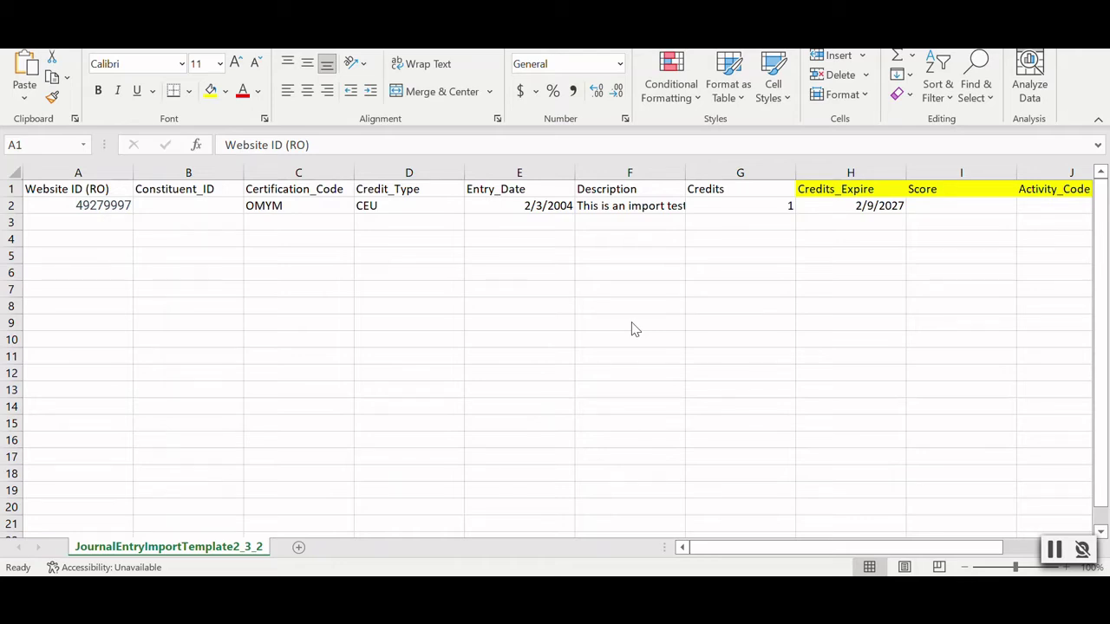
{"action": "left_click", "coordinate": [42, 208]}
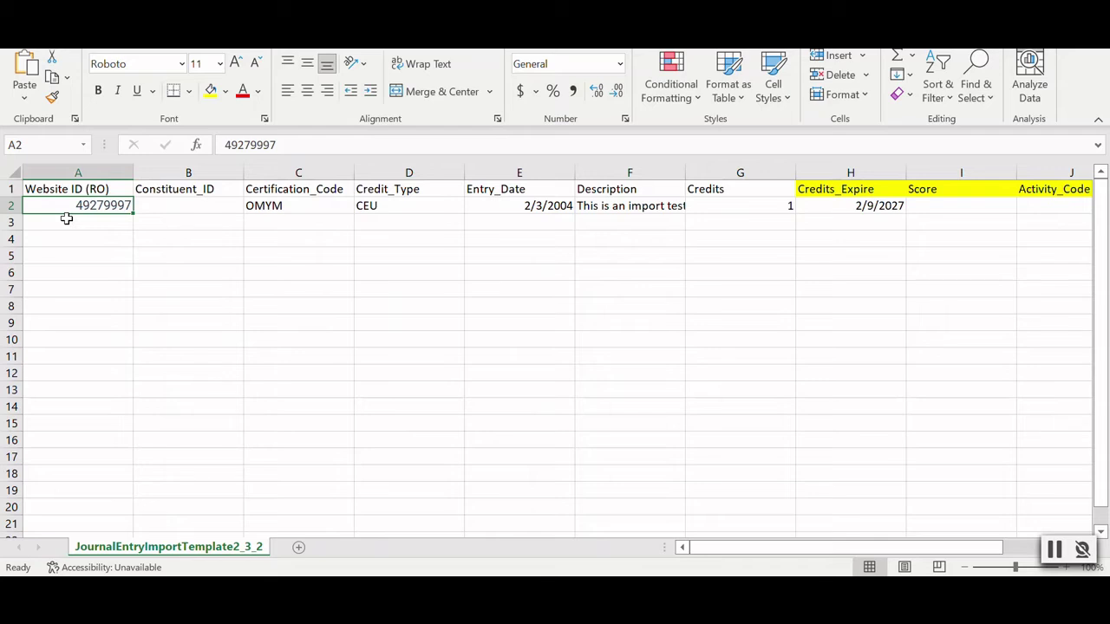
{"action": "left_click", "coordinate": [92, 173]}
{"action": "left_click", "coordinate": [82, 219]}
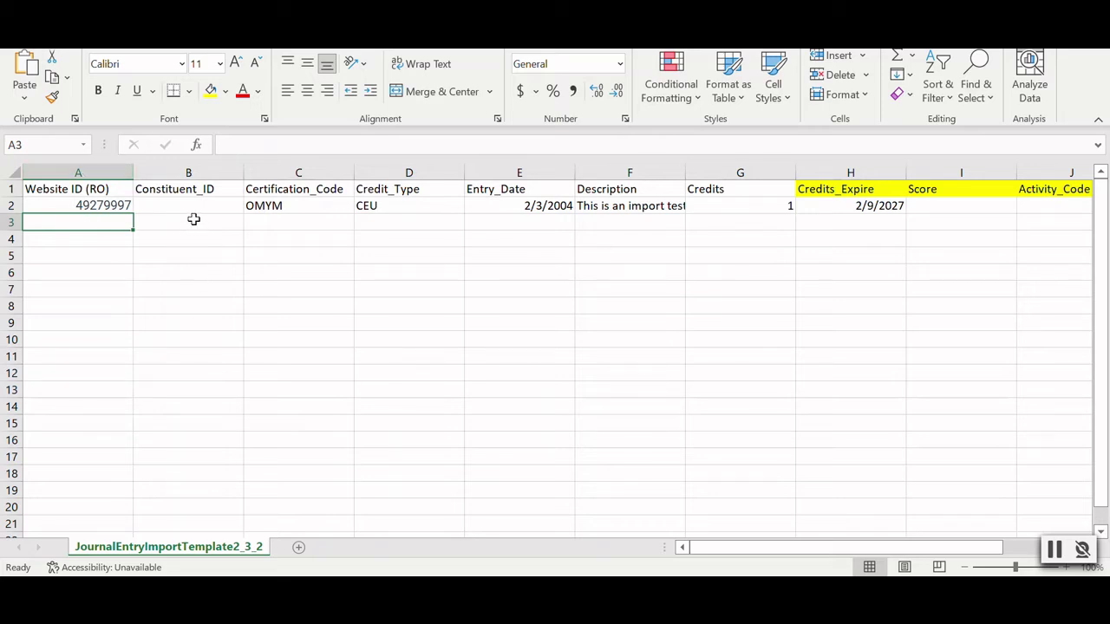
{"action": "left_click", "coordinate": [206, 173]}
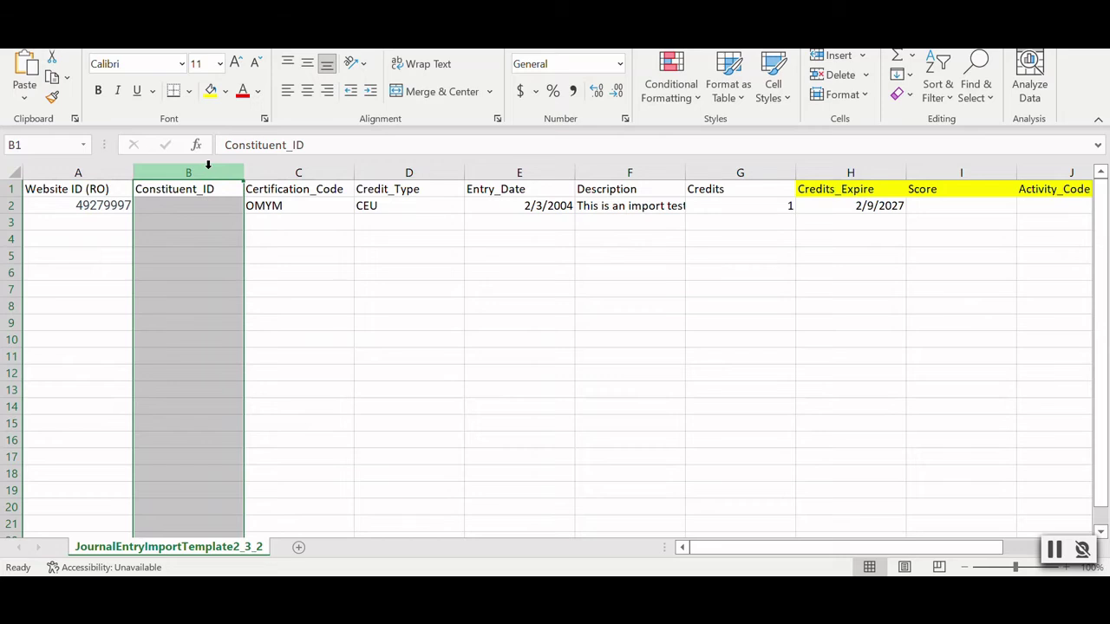
{"action": "left_click", "coordinate": [288, 170]}
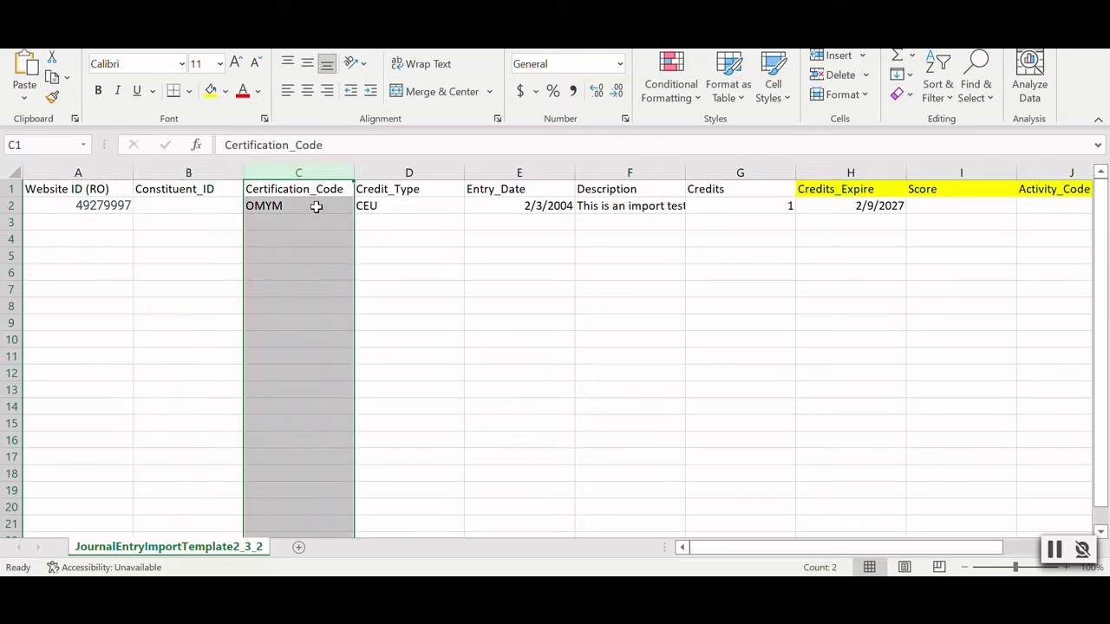
{"action": "left_click", "coordinate": [316, 206]}
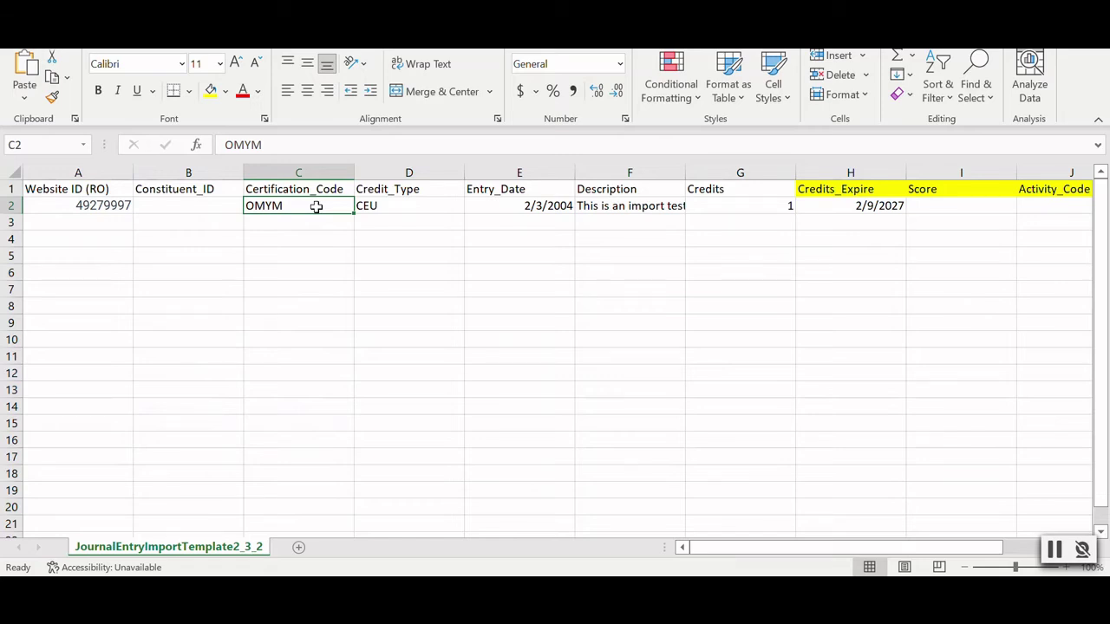
{"action": "left_click", "coordinate": [412, 207]}
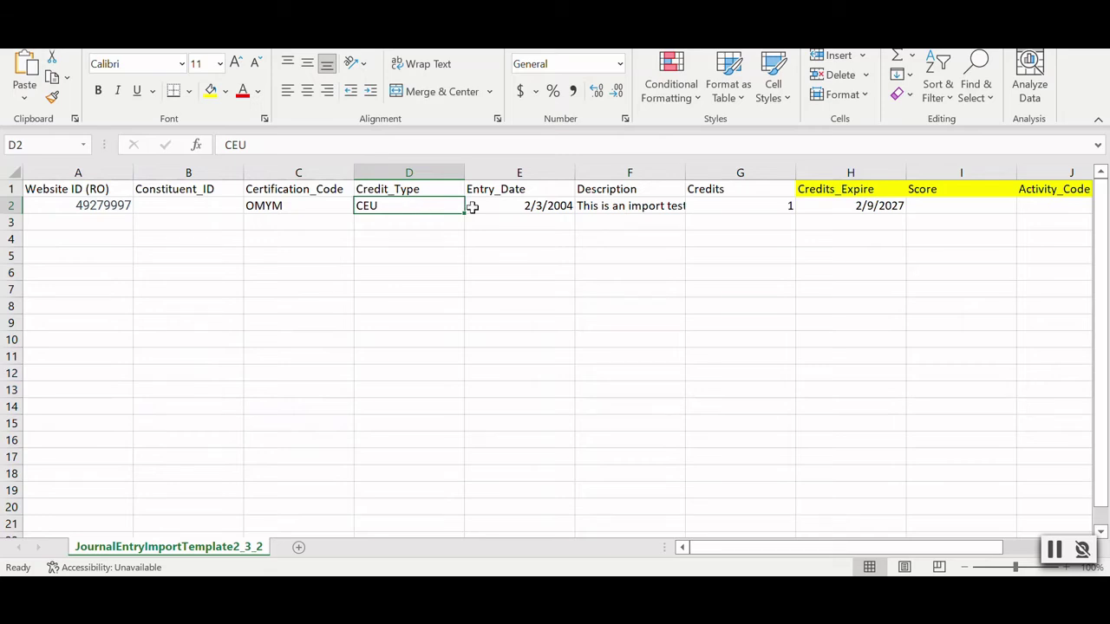
{"action": "left_click", "coordinate": [511, 206]}
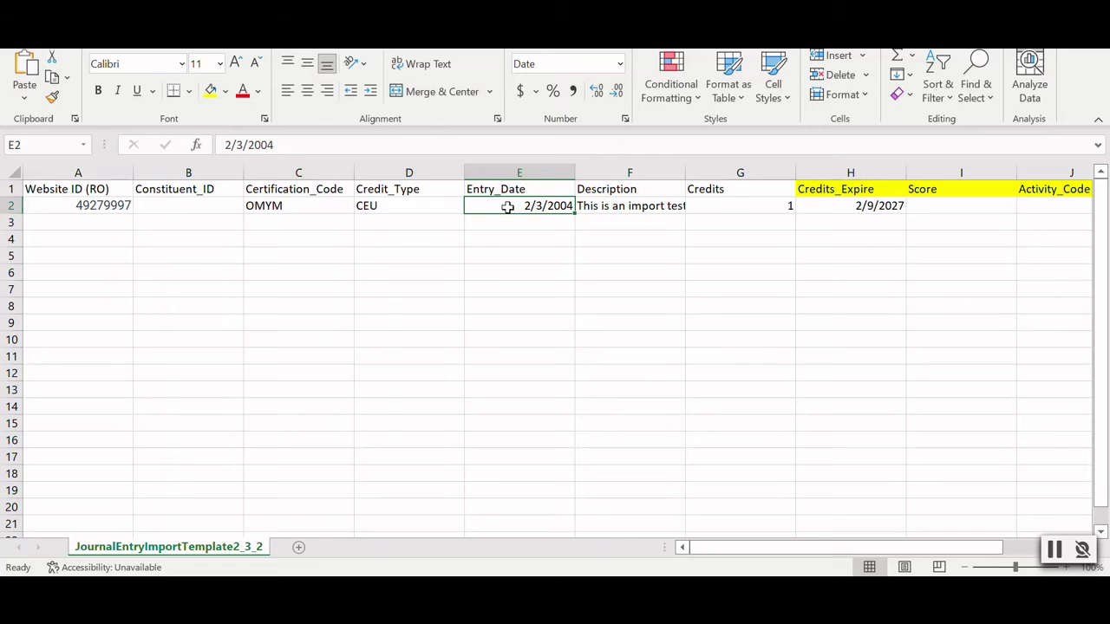
{"action": "left_click", "coordinate": [638, 207]}
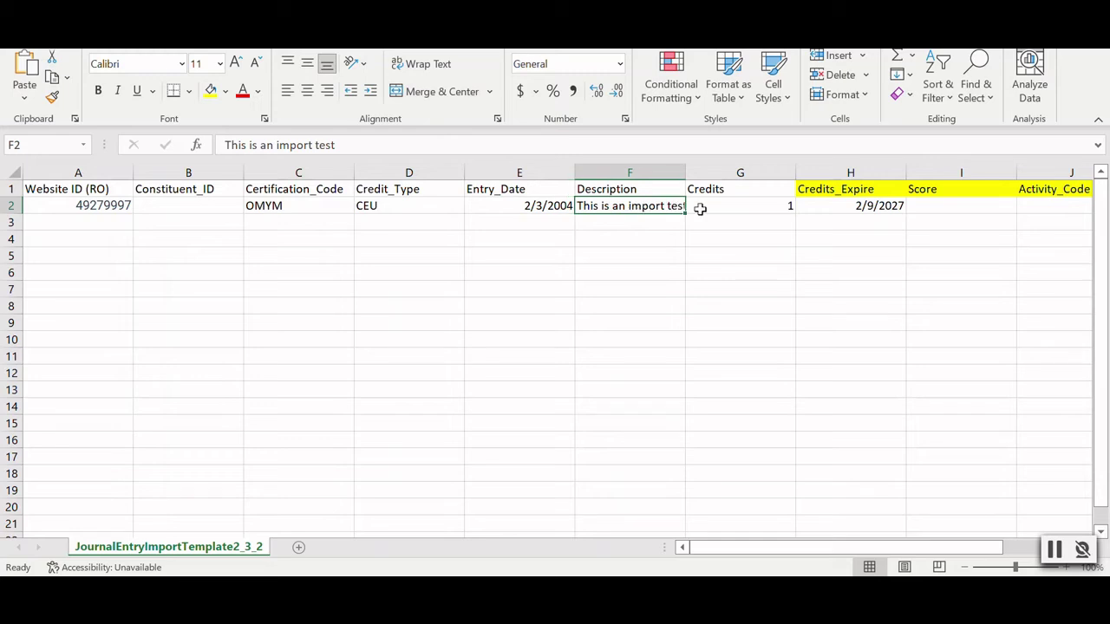
{"action": "left_click", "coordinate": [733, 210]}
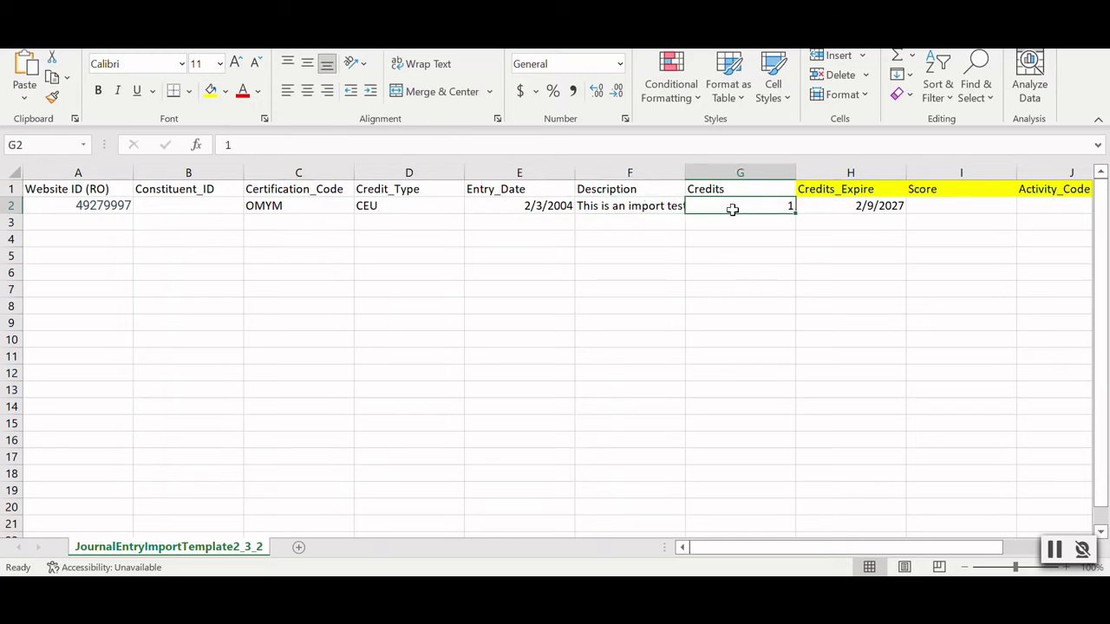
{"action": "key", "text": "Tab"}
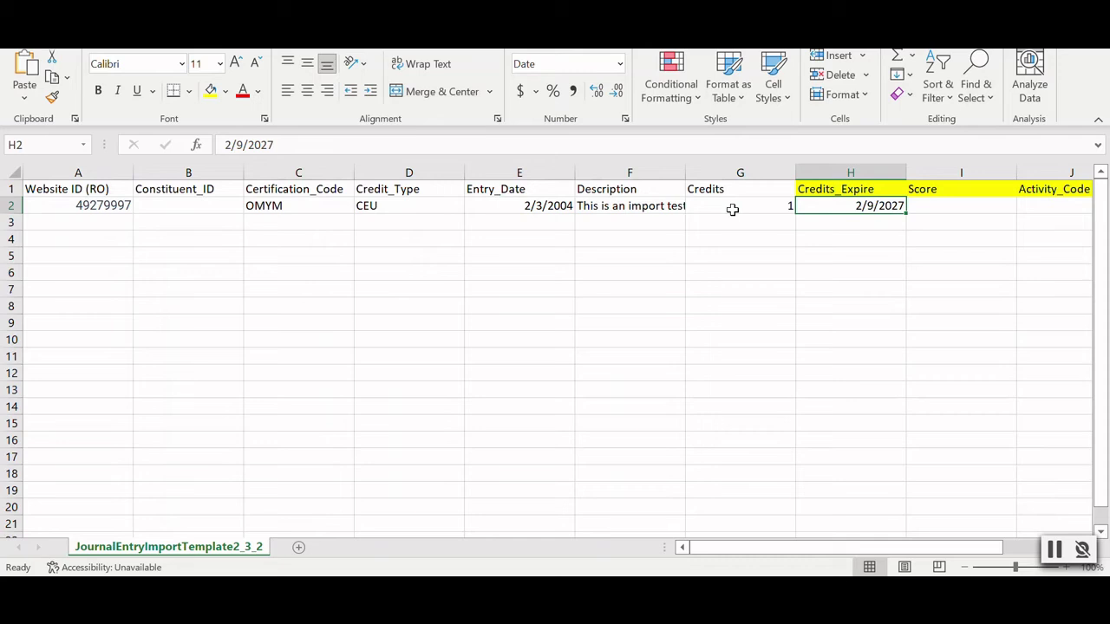
{"action": "key", "text": "Tab"}
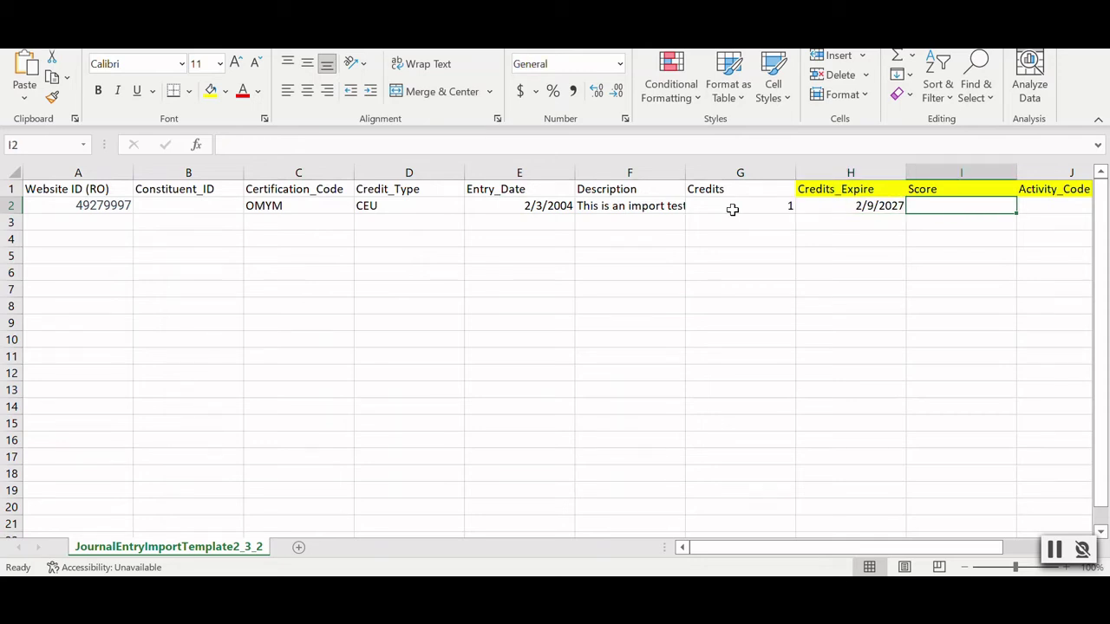
{"action": "key", "text": "Tab"}
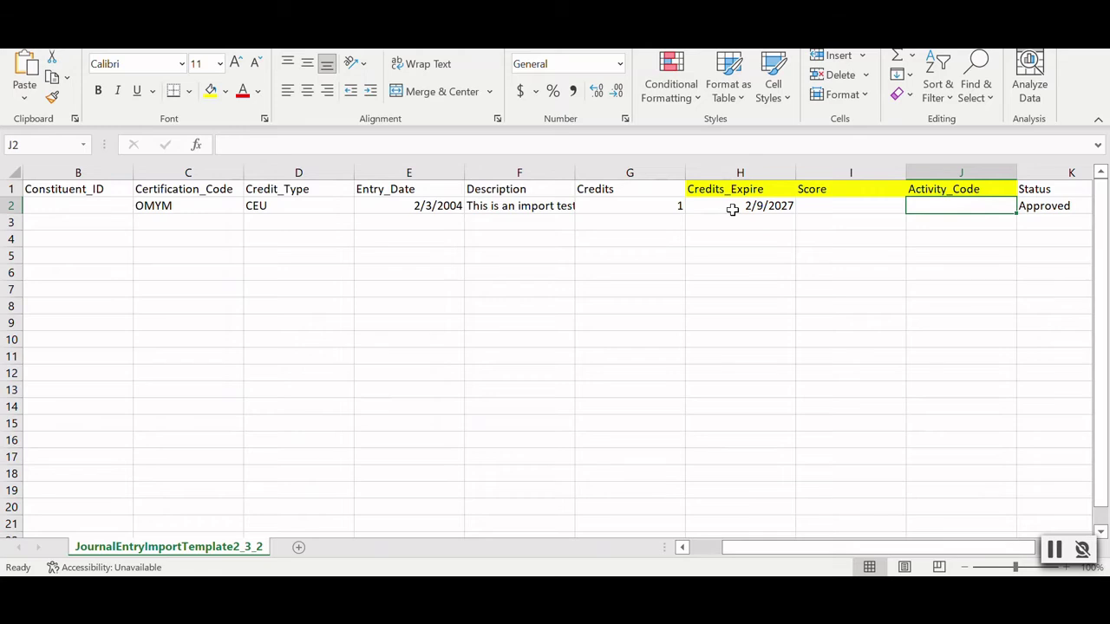
{"action": "key", "text": "Tab"}
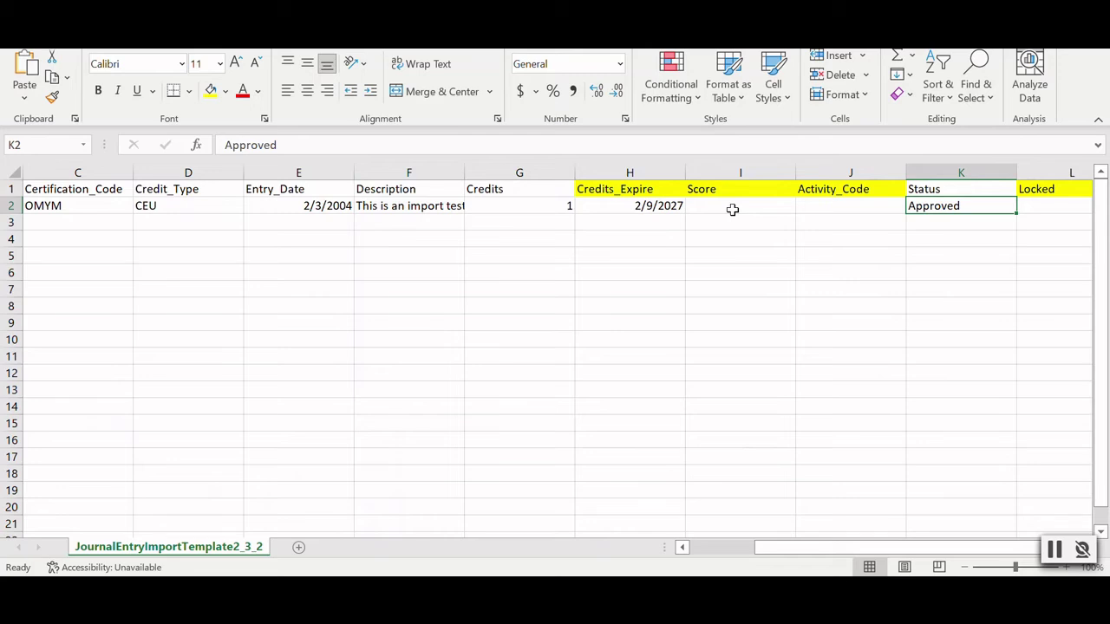
{"action": "key", "text": "Tab"}
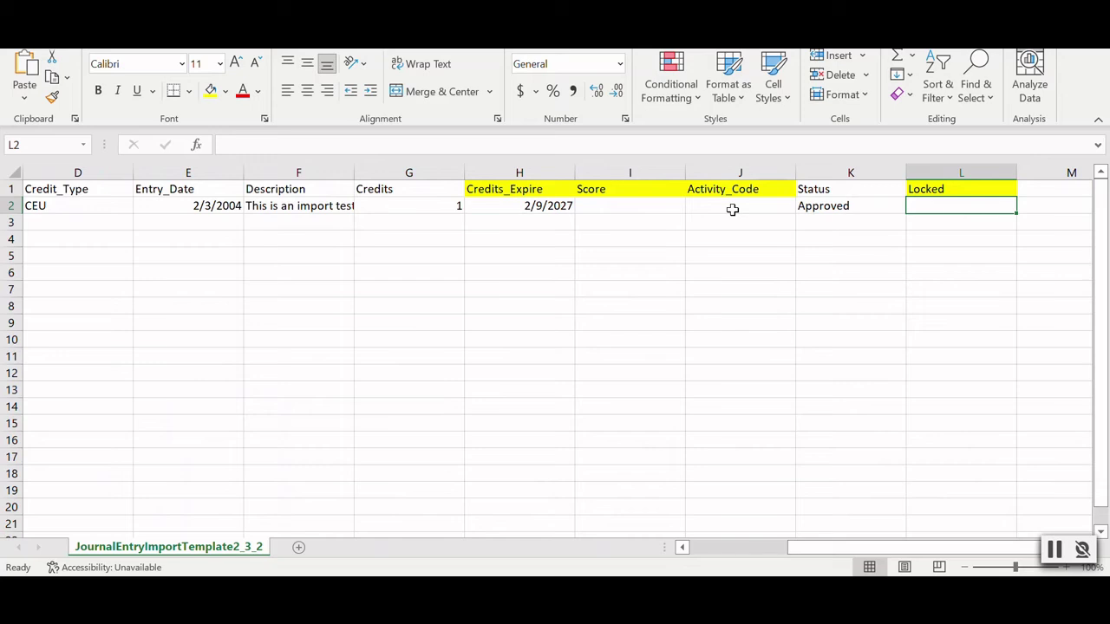
{"action": "key", "text": "Left"}
{"action": "key", "text": "Left"}
{"action": "key", "text": "Left"}
{"action": "key", "text": "Left"}
{"action": "key", "text": "Left"}
{"action": "key", "text": "Left"}
{"action": "key", "text": "Left"}
{"action": "key", "text": "Left"}
{"action": "key", "text": "Left"}
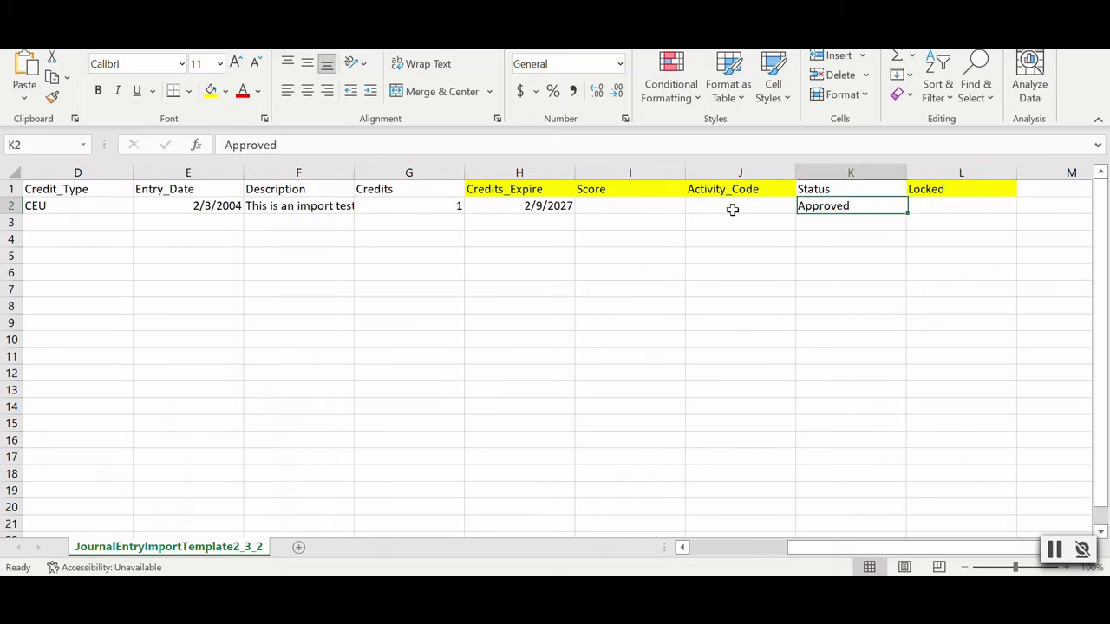
{"action": "key", "text": "Left"}
{"action": "key", "text": "Left"}
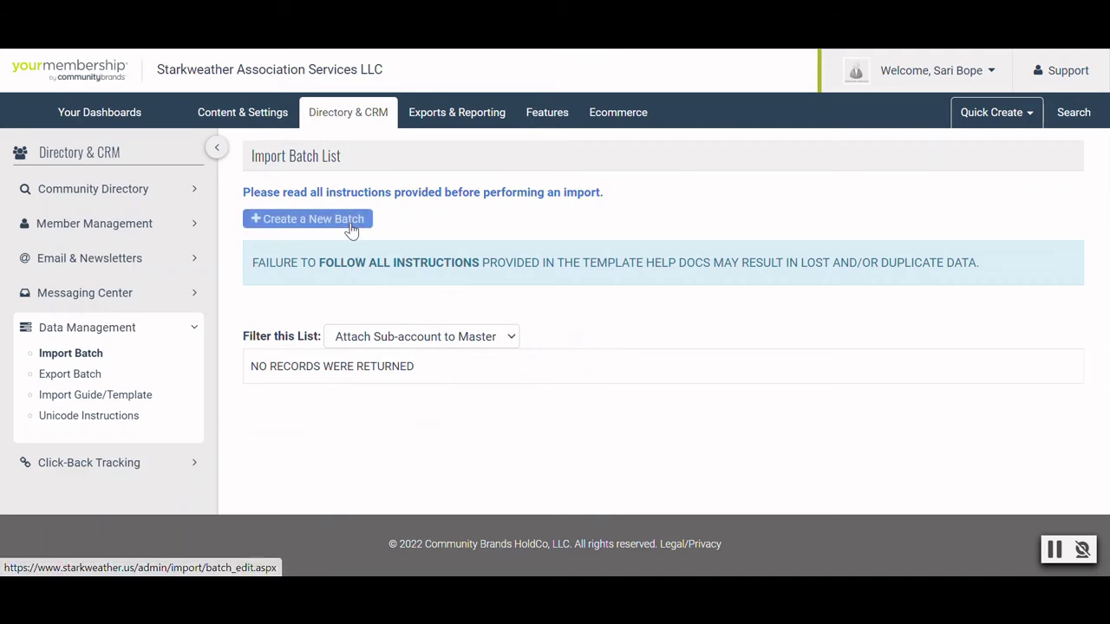
Step: Create a Journal Entries batch from the journal entry CSV, paste the batch name, set Insert Only to Yes, and continue
{"action": "left_click", "coordinate": [351, 227]}
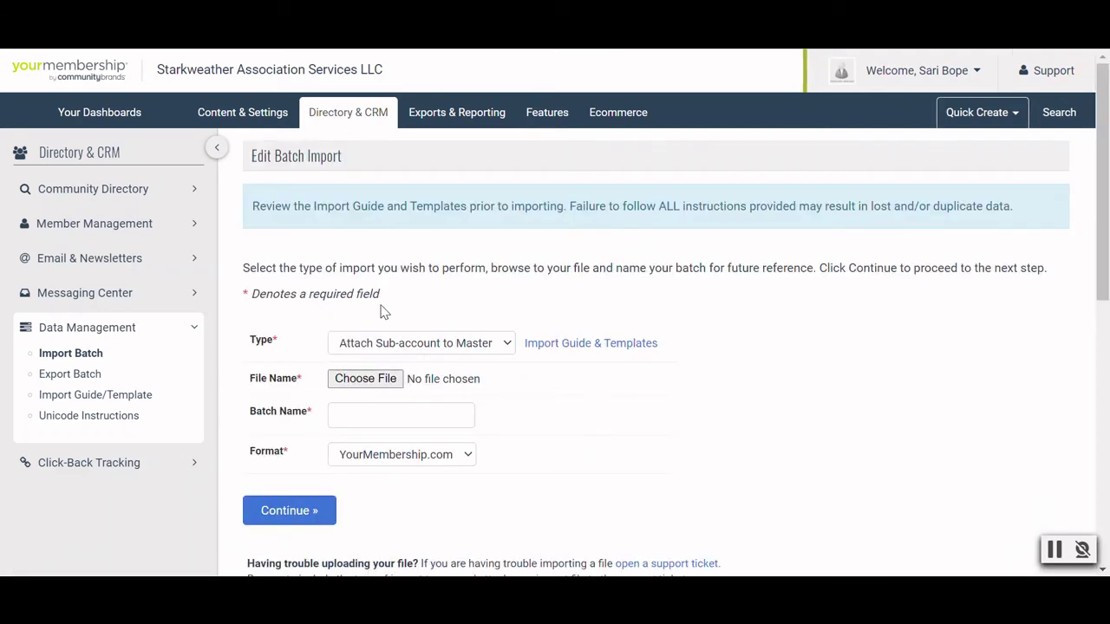
{"action": "left_click", "coordinate": [396, 345]}
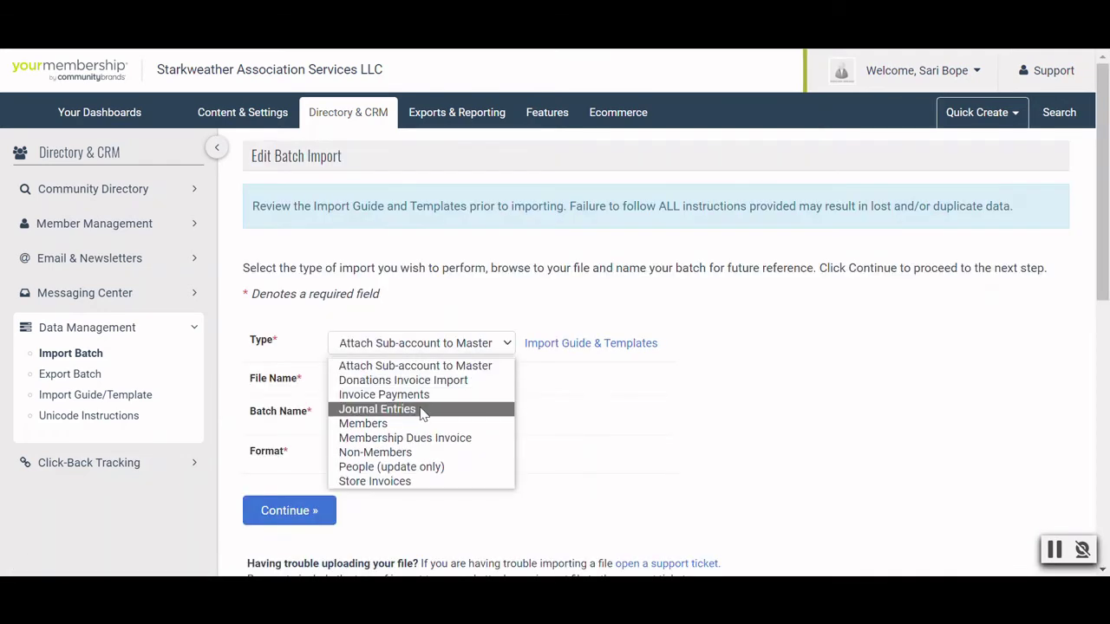
{"action": "key", "text": "Escape"}
{"action": "left_click", "coordinate": [379, 382]}
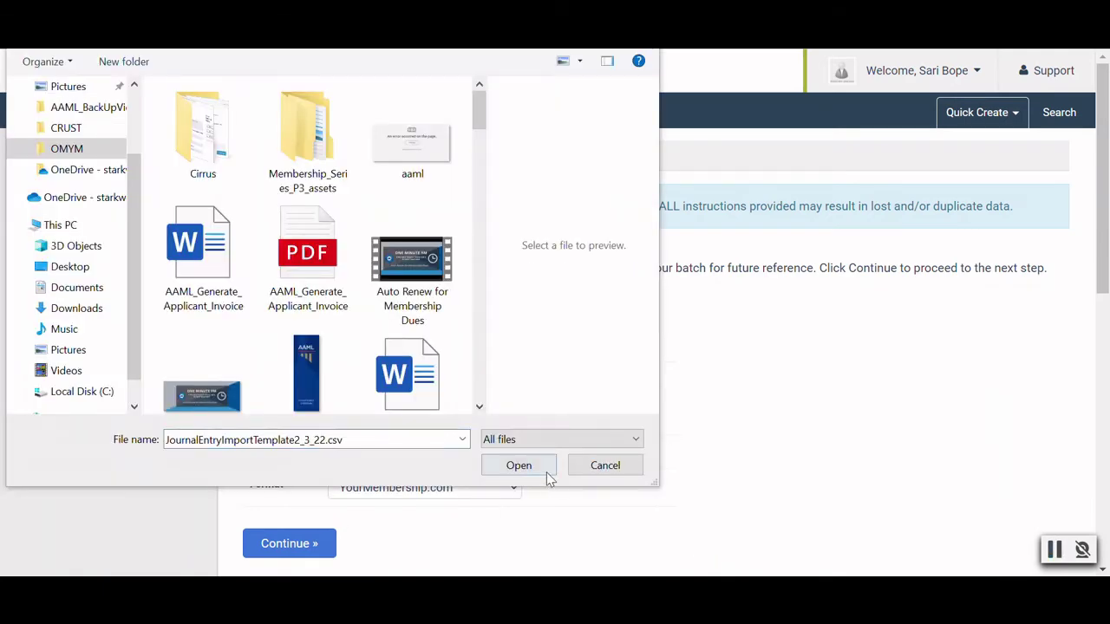
{"action": "left_click", "coordinate": [547, 474]}
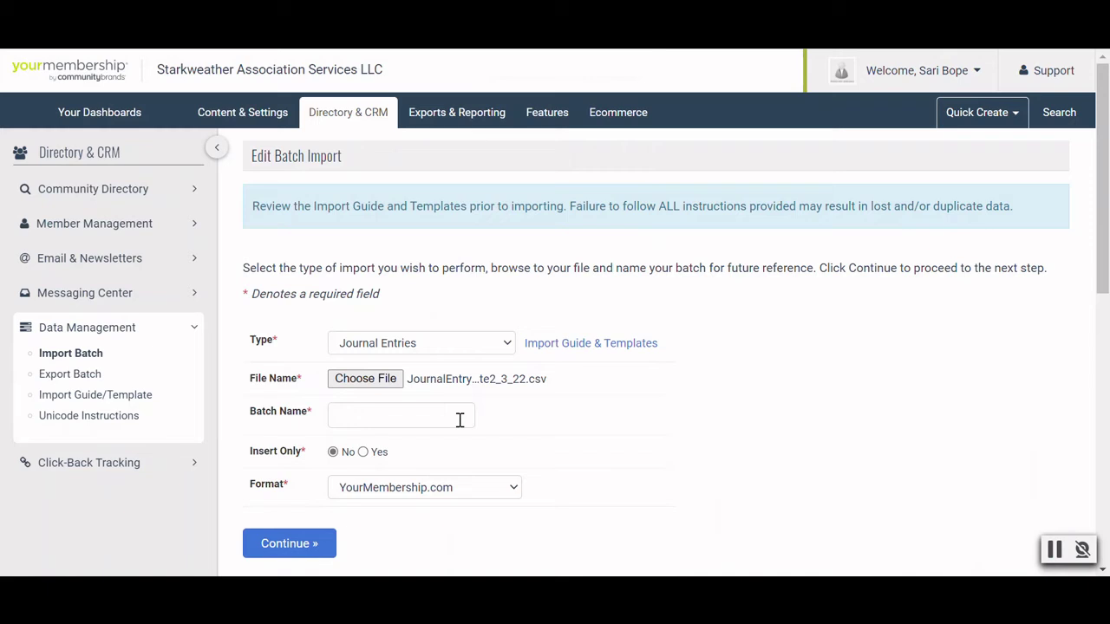
{"action": "left_click", "coordinate": [460, 417]}
{"action": "type", "text": "JournalEntryImportTemplate2_3_22.csv"}
{"action": "left_click", "coordinate": [568, 424]}
{"action": "left_click", "coordinate": [374, 456]}
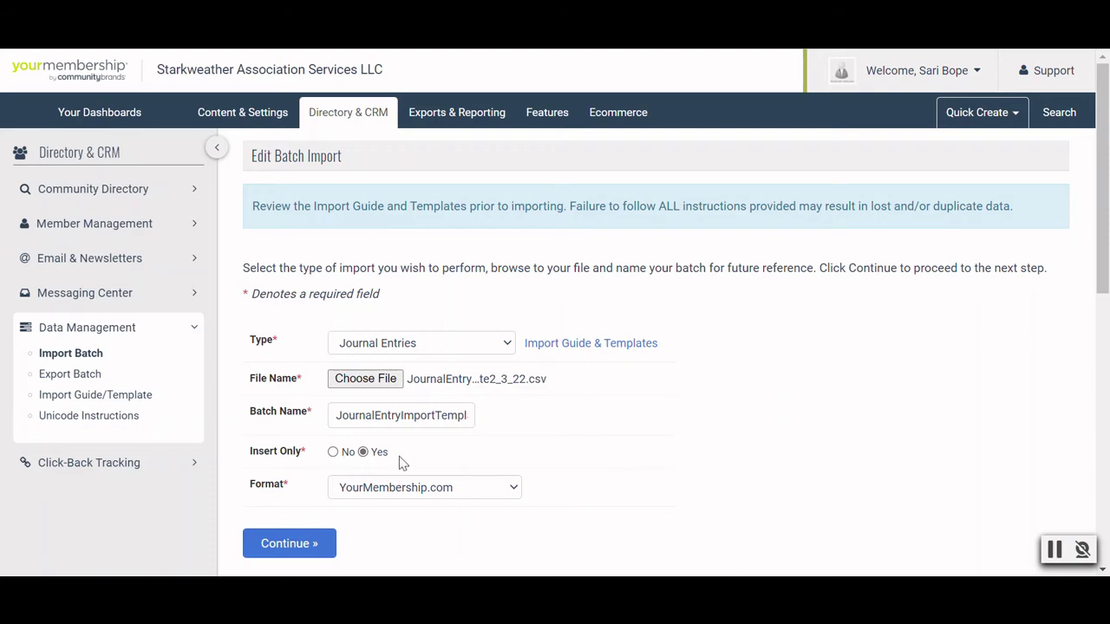
{"action": "left_click", "coordinate": [313, 550]}
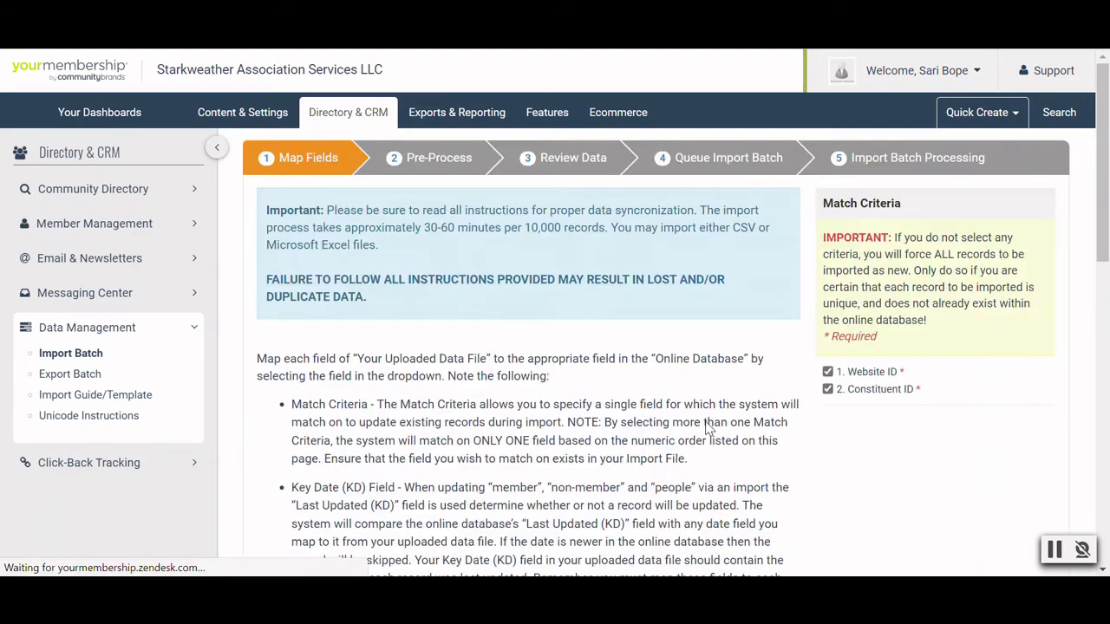
Step: Accept the mapping of all 12 journal entry columns and save to reach Pre-Process
{"action": "scroll", "coordinate": [682, 338], "scroll_direction": "down", "scroll_amount": 10}
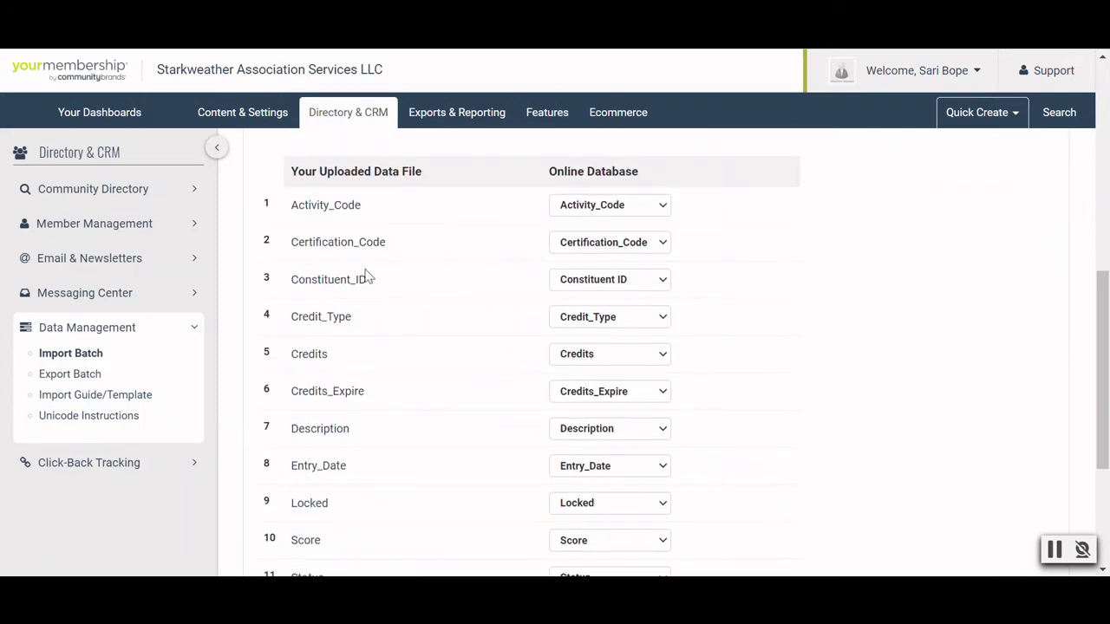
{"action": "scroll", "coordinate": [828, 341], "scroll_direction": "down", "scroll_amount": 1}
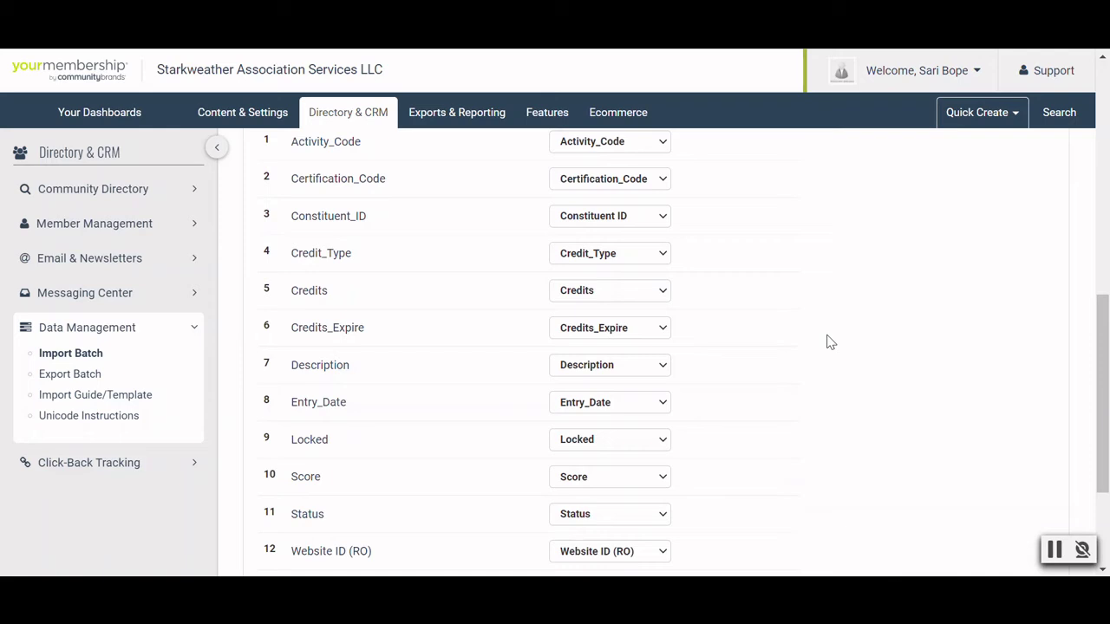
{"action": "scroll", "coordinate": [828, 341], "scroll_direction": "down", "scroll_amount": 2}
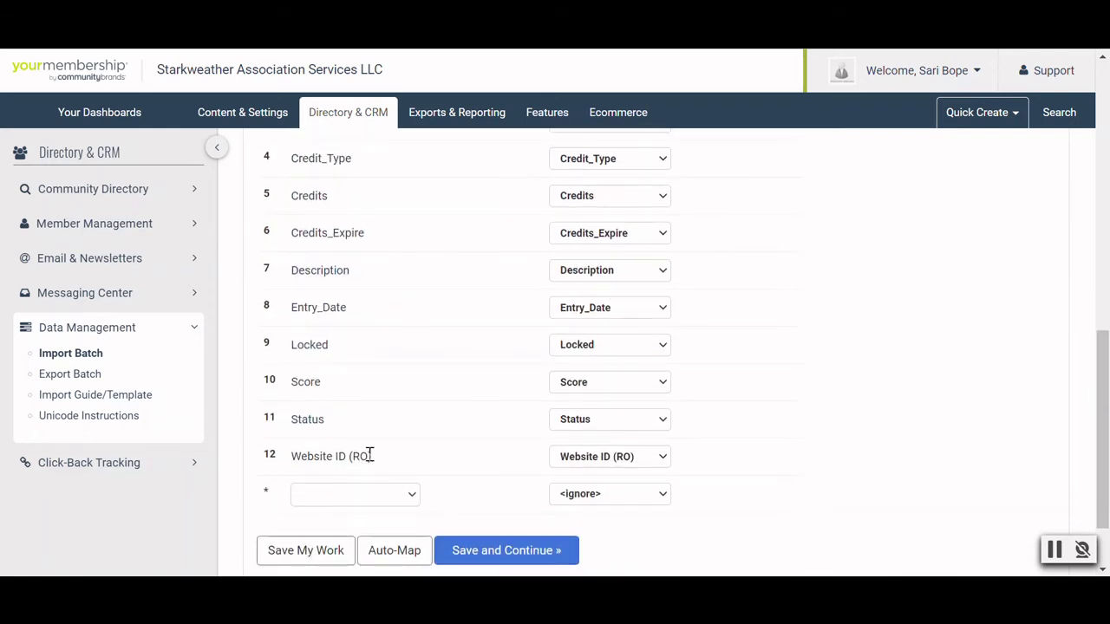
{"action": "scroll", "coordinate": [416, 455], "scroll_direction": "down", "scroll_amount": 1}
{"action": "left_click", "coordinate": [514, 477]}
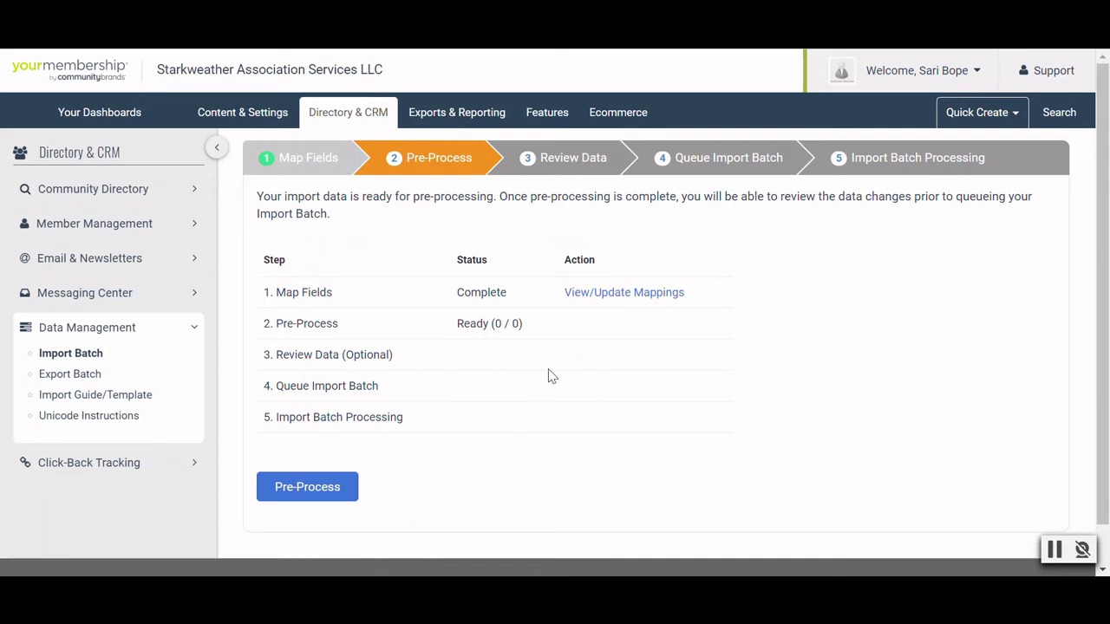
Step: Pre-process the journal entry batch, queue it, and confirm both queue notices
{"action": "left_click", "coordinate": [346, 496]}
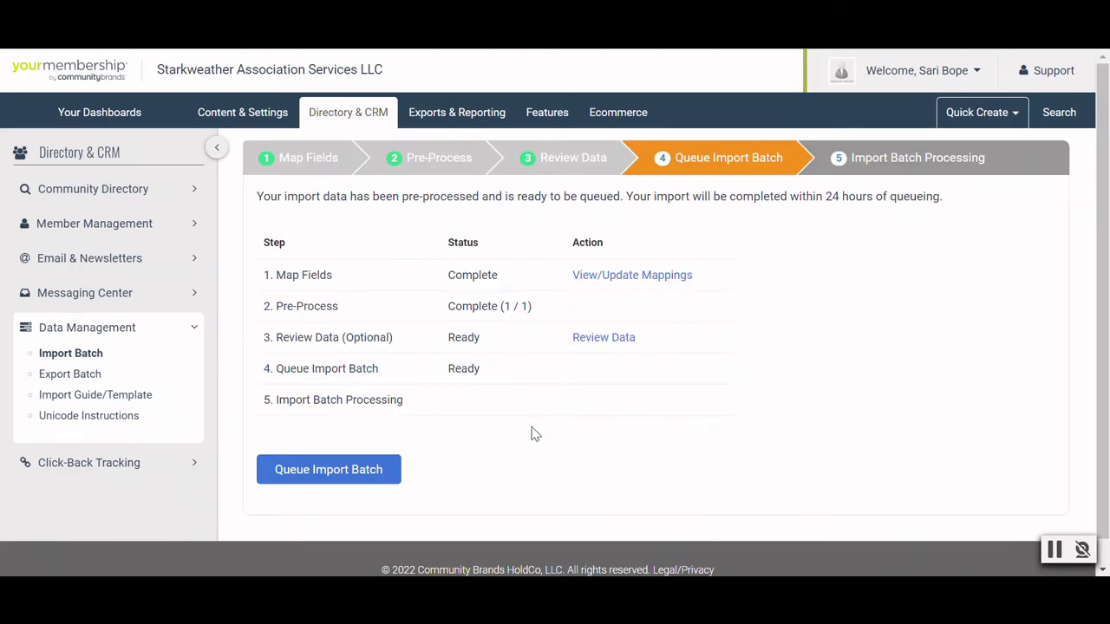
{"action": "left_click", "coordinate": [362, 473]}
{"action": "left_click", "coordinate": [368, 476]}
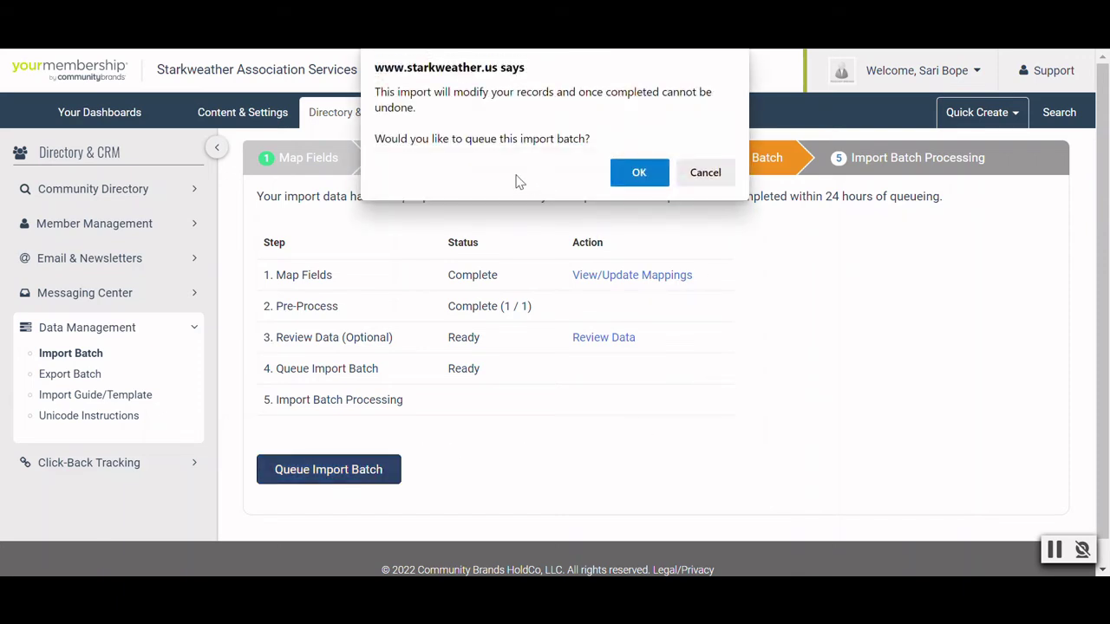
{"action": "left_click", "coordinate": [636, 173]}
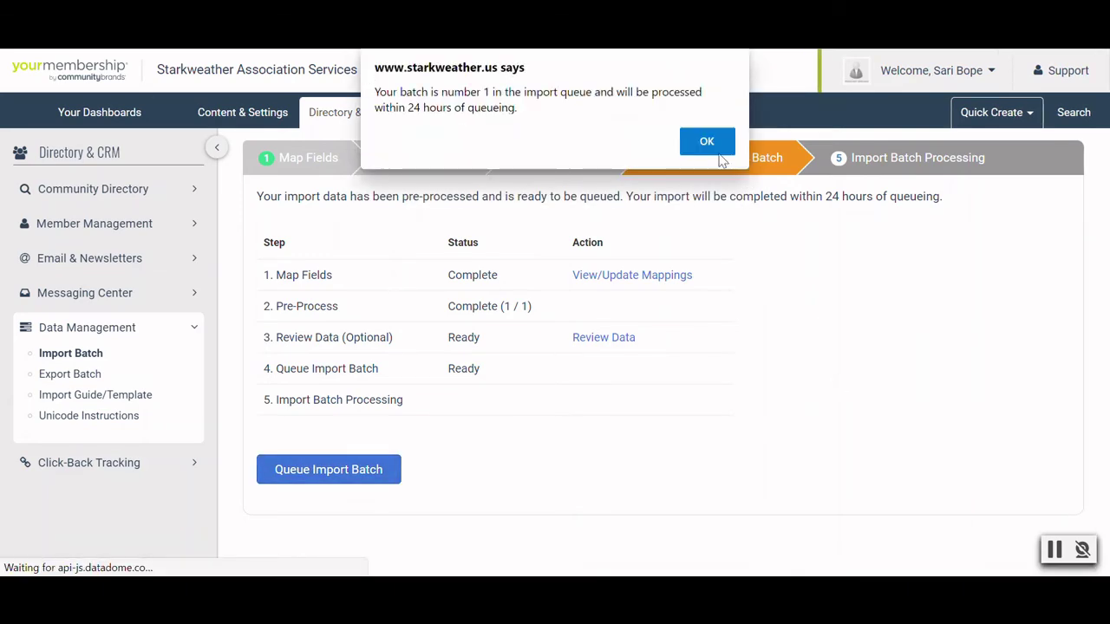
{"action": "left_click", "coordinate": [707, 143]}
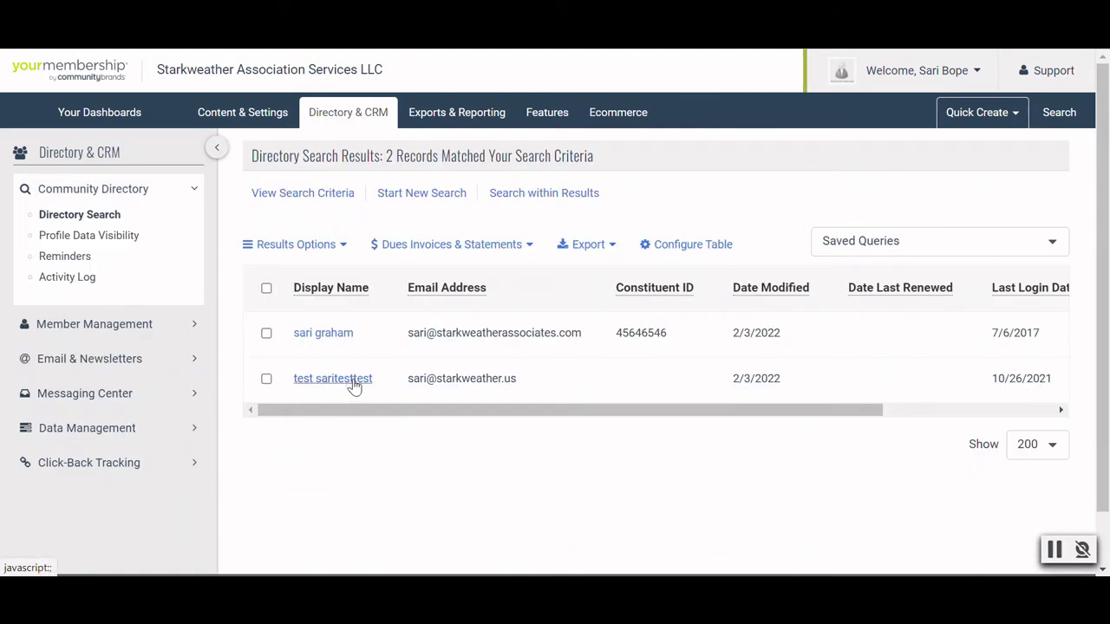
Step: Open the test member's profile Participation tab to check OMYM Certification Test: Complete, 3 credits, expiring 2/9/2027
{"action": "left_click", "coordinate": [355, 384]}
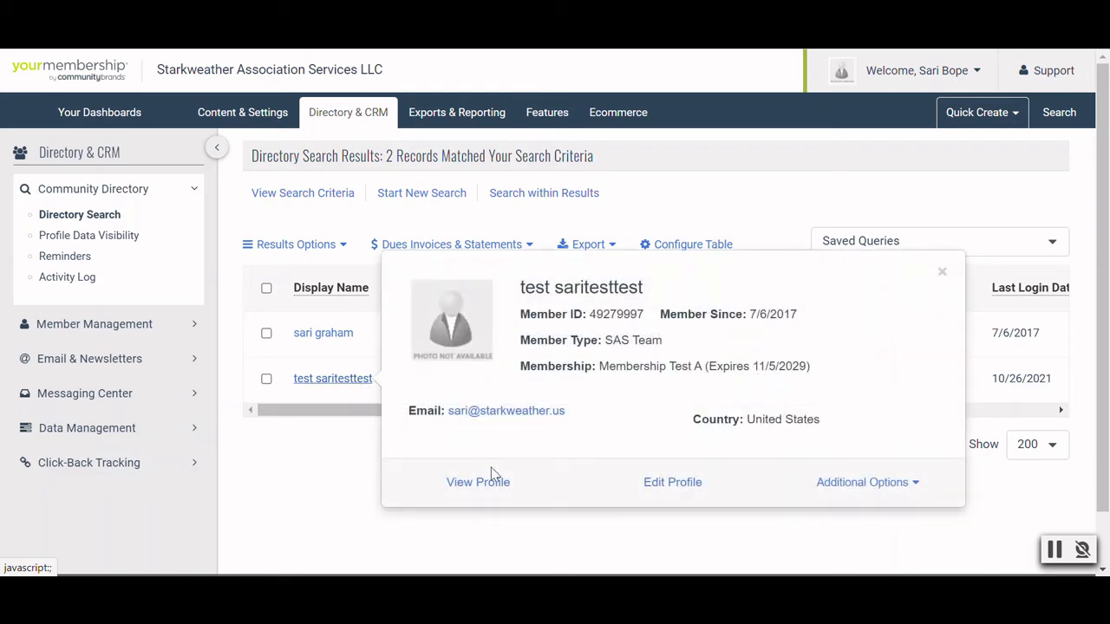
{"action": "left_click", "coordinate": [477, 483]}
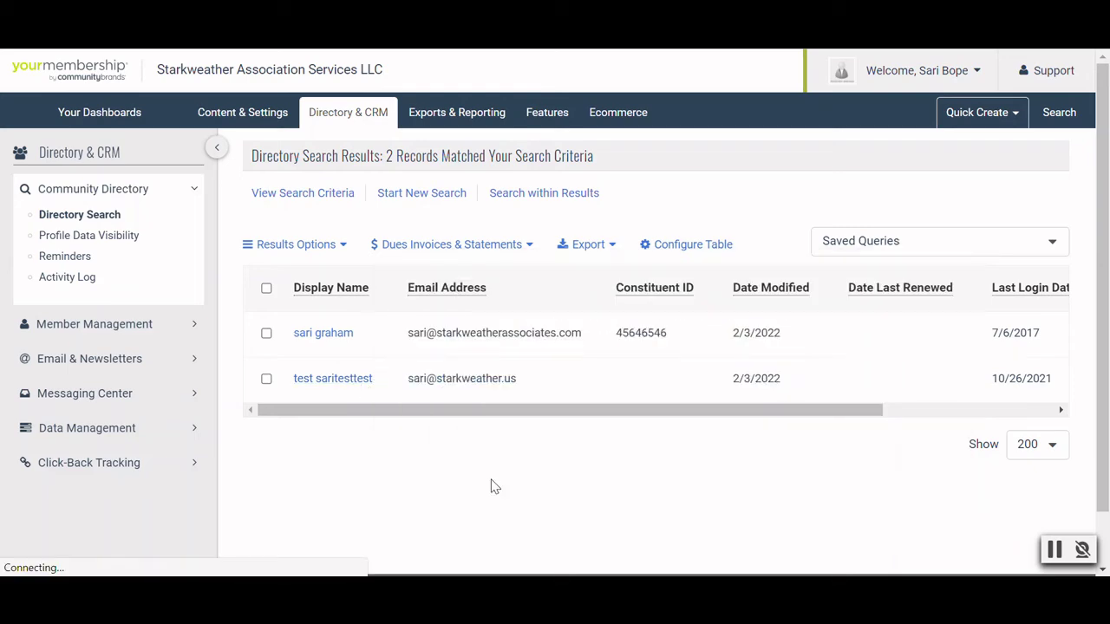
{"action": "scroll", "coordinate": [704, 340], "scroll_direction": "down", "scroll_amount": 2}
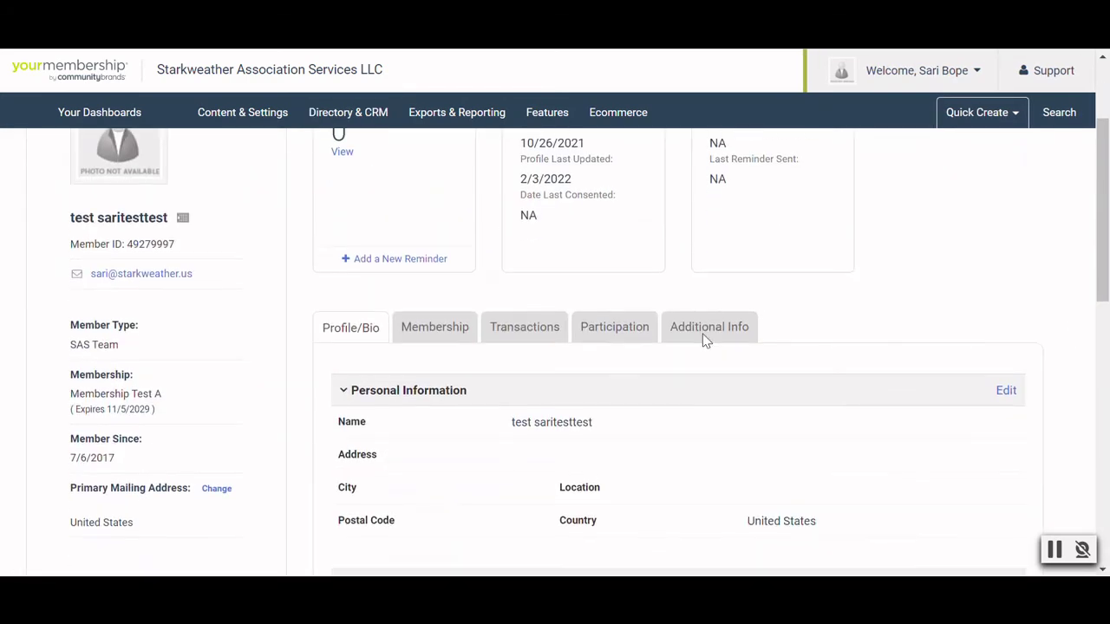
{"action": "left_click", "coordinate": [616, 336]}
{"action": "scroll", "coordinate": [937, 334], "scroll_direction": "down", "scroll_amount": 4}
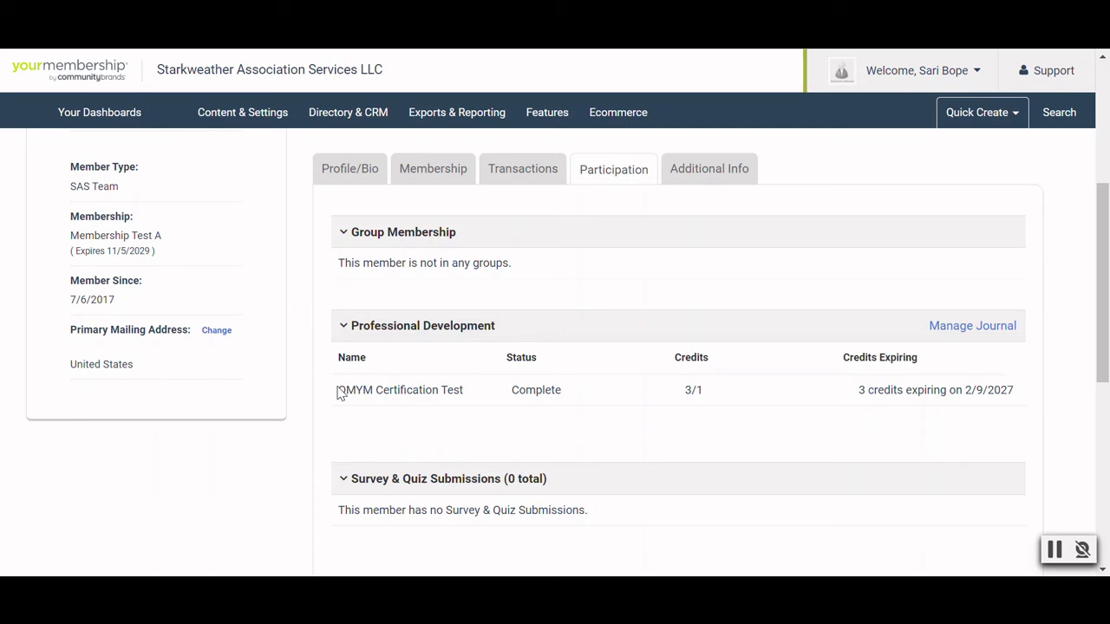
{"action": "left_click_drag", "start_coordinate": [339, 393], "coordinate": [595, 395]}
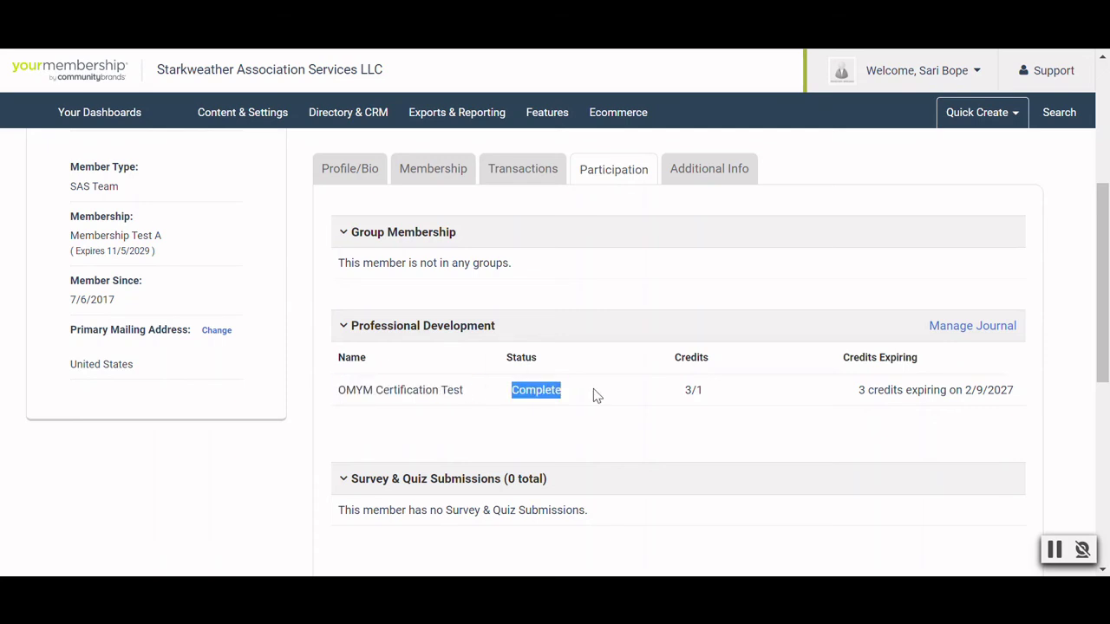
{"action": "left_click", "coordinate": [589, 411]}
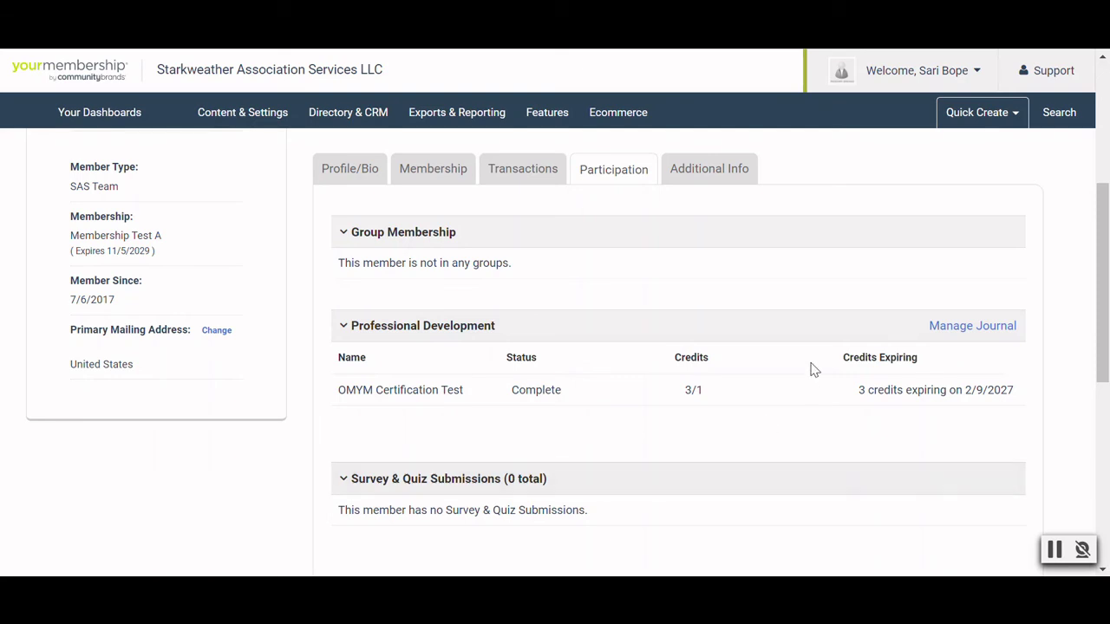
Step: Open the member's Manage Journal and review the three approved OMYM journal entries
{"action": "left_click", "coordinate": [1007, 338]}
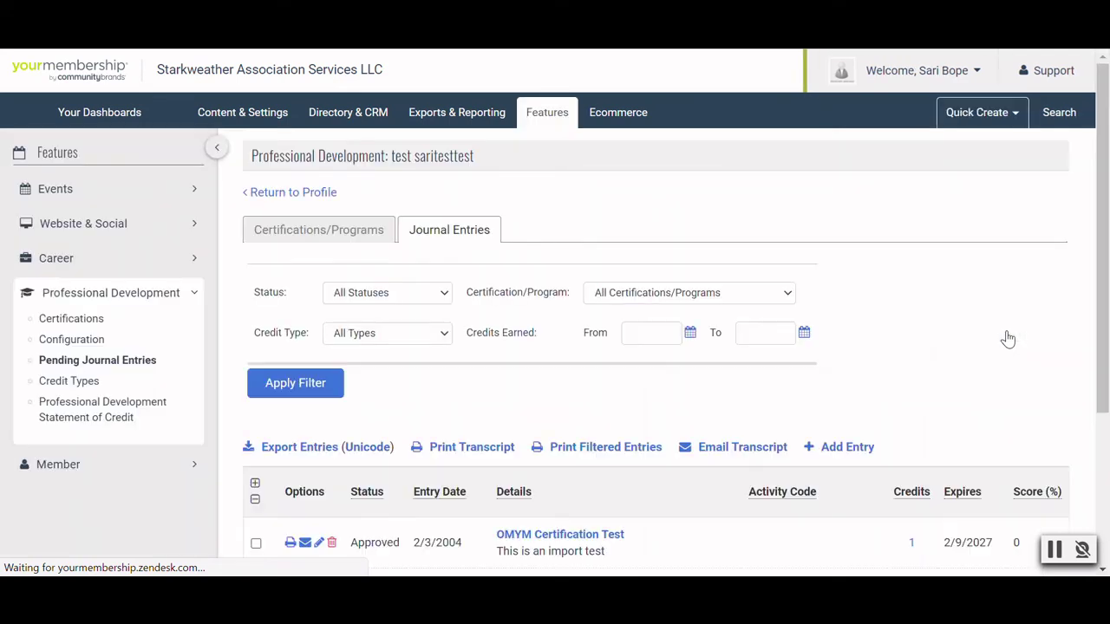
{"action": "scroll", "coordinate": [1006, 339], "scroll_direction": "down", "scroll_amount": 3}
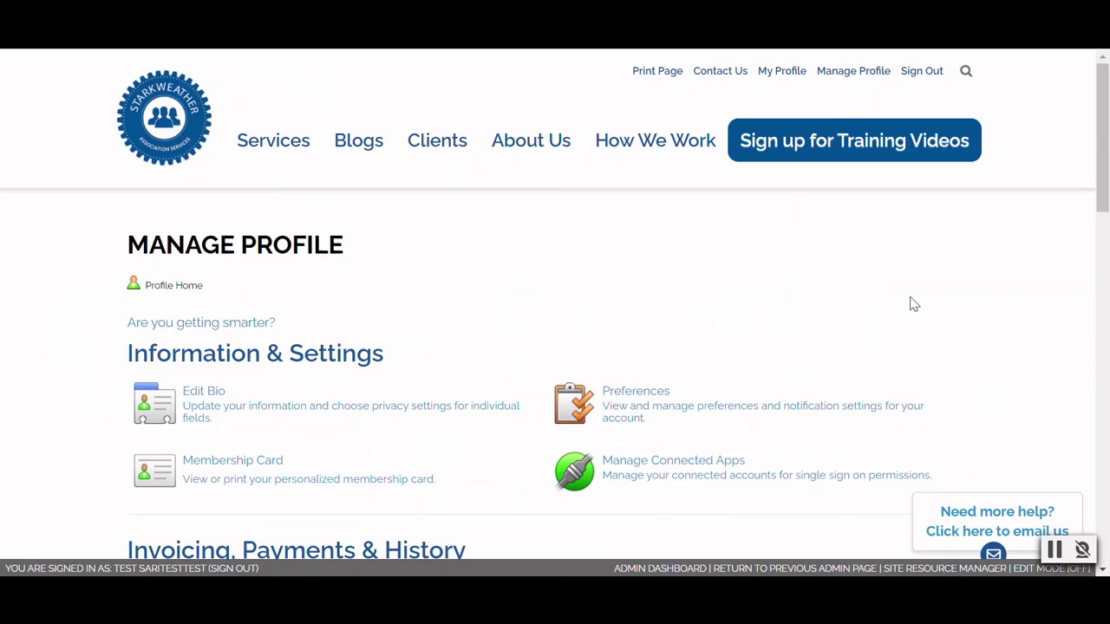
Step: From Manage Profile's Content & Features, open Professional Development and review the three 1-credit OMYM entries
{"action": "scroll", "coordinate": [913, 303], "scroll_direction": "down", "scroll_amount": 6}
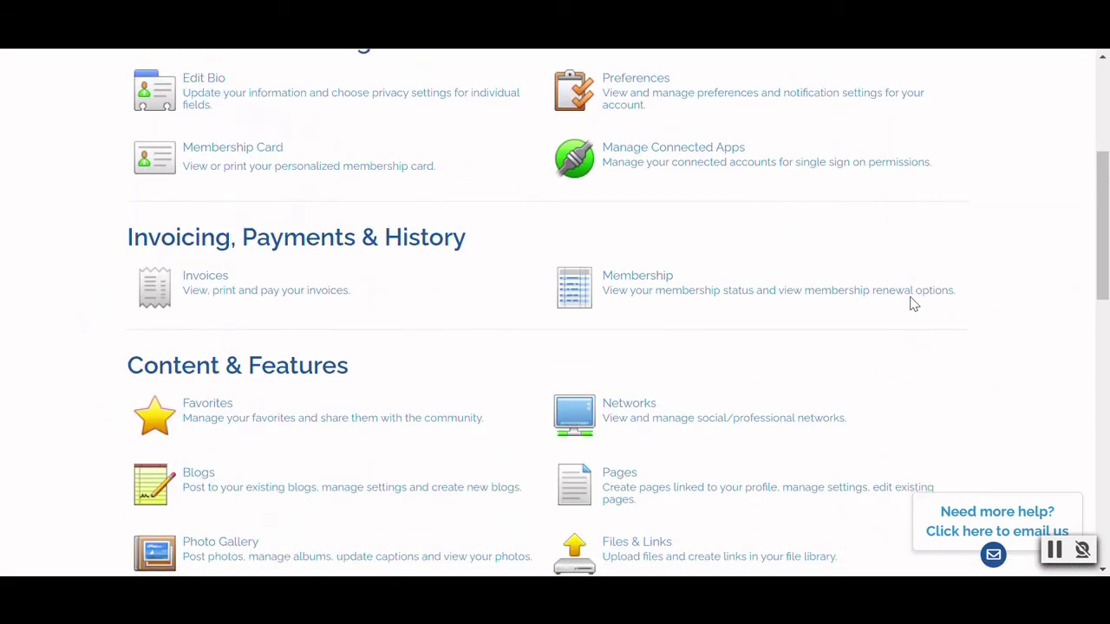
{"action": "left_click", "coordinate": [383, 395]}
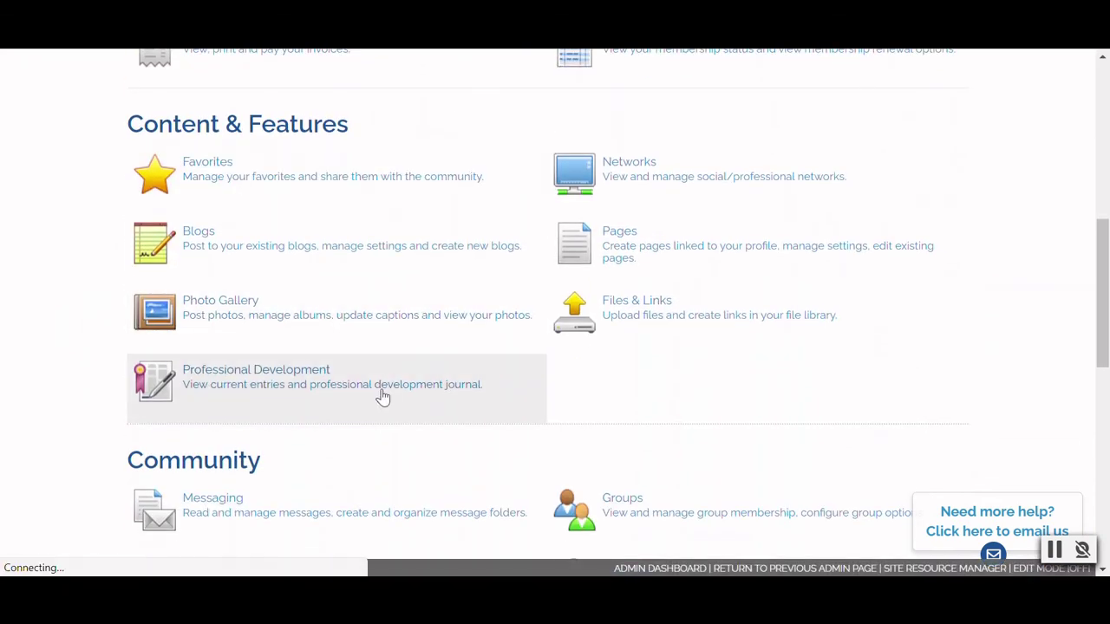
{"action": "scroll", "coordinate": [1003, 295], "scroll_direction": "down", "scroll_amount": 3}
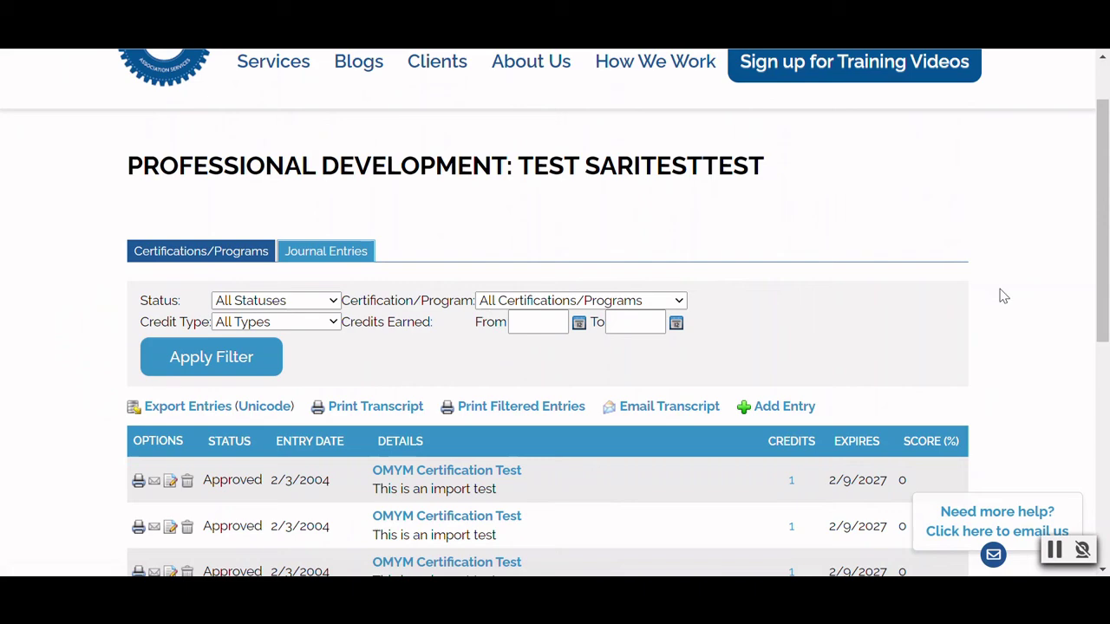
{"action": "scroll", "coordinate": [1003, 296], "scroll_direction": "down", "scroll_amount": 1}
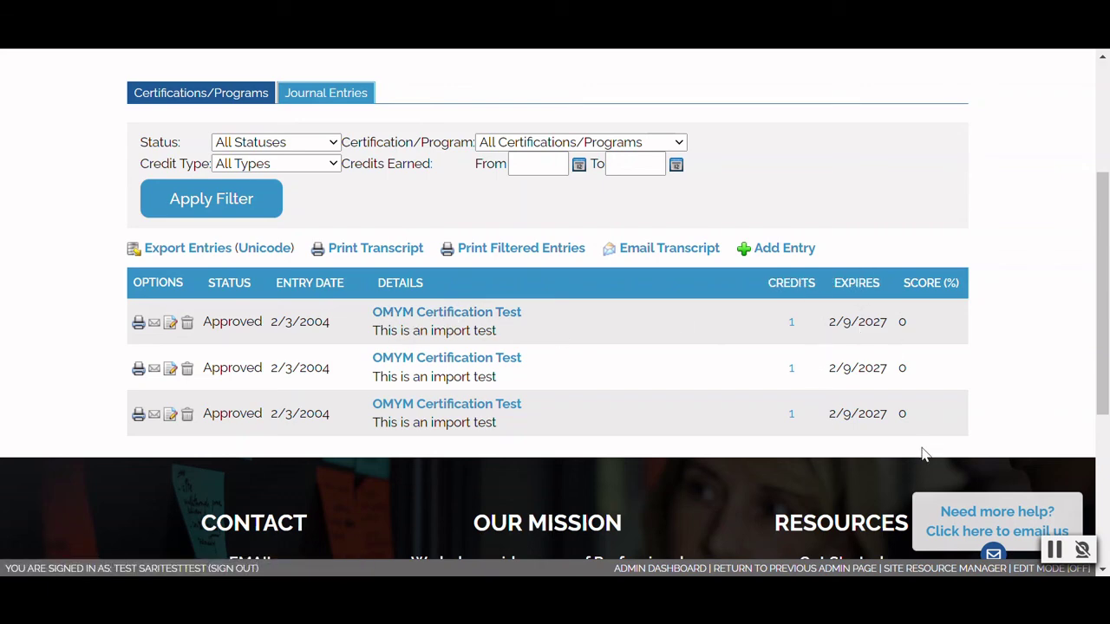
{"action": "scroll", "coordinate": [884, 334], "scroll_direction": "up", "scroll_amount": 3}
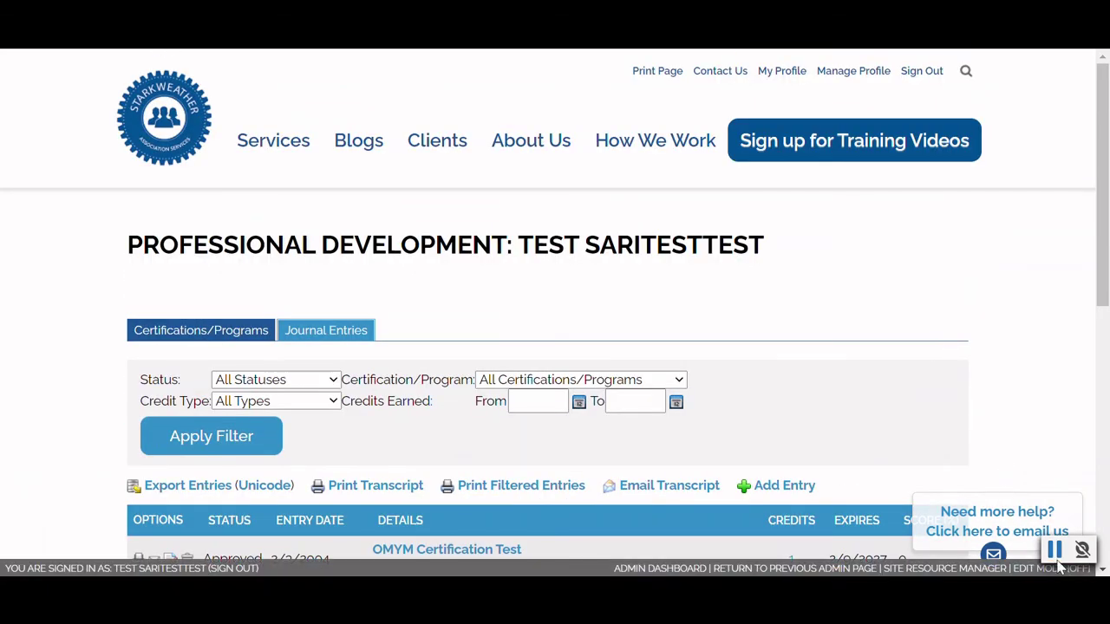